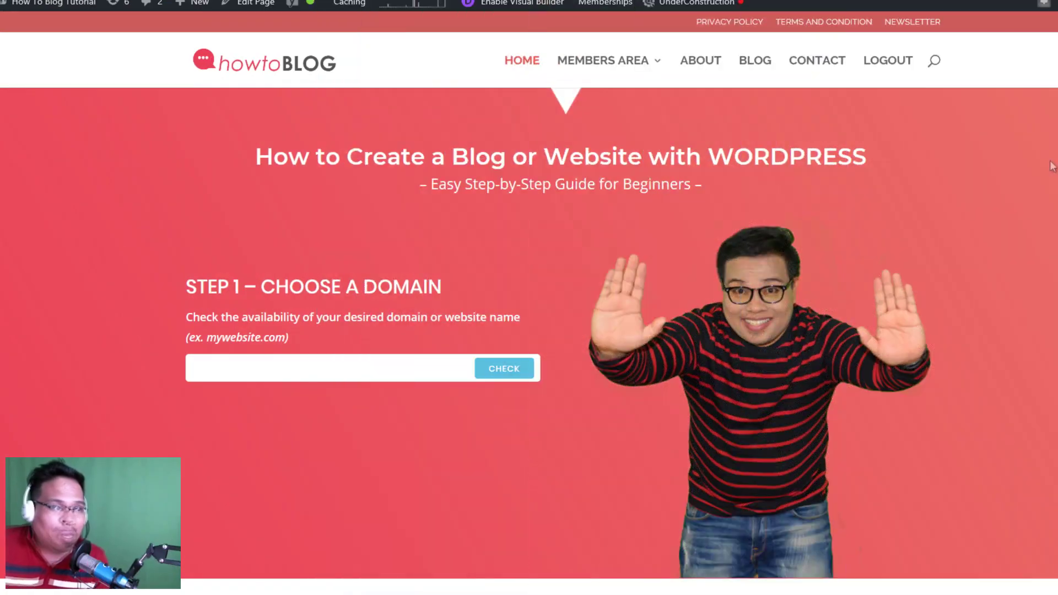
Step: Look through the tutorial site's home page, from the domain and webhost steps down to the footer and back
{"action": "scroll", "coordinate": [551, 331], "scroll_direction": "down", "scroll_amount": 4}
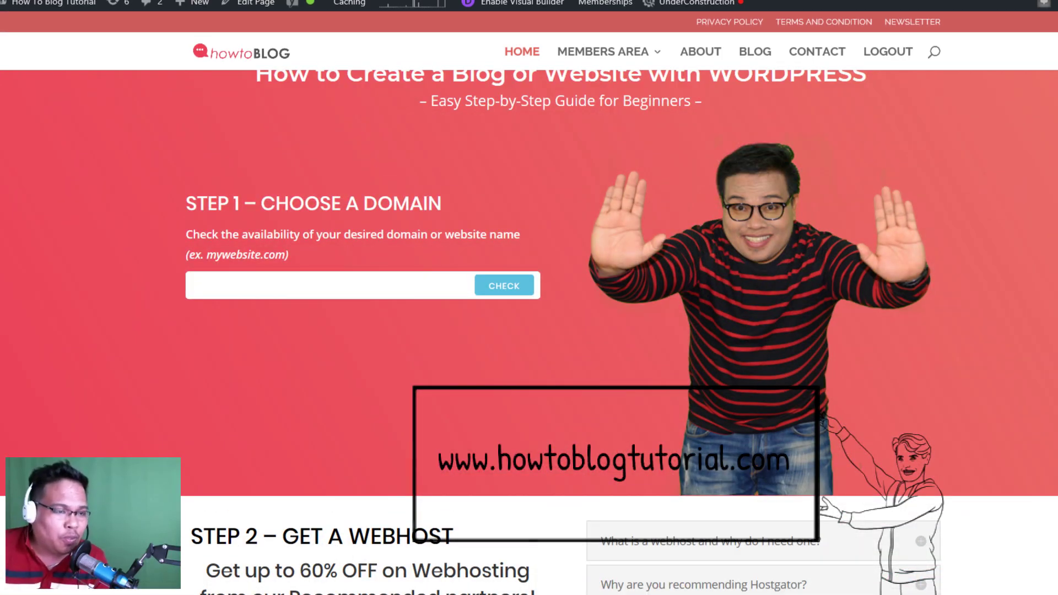
{"action": "scroll", "coordinate": [528, 297], "scroll_direction": "up", "scroll_amount": 2}
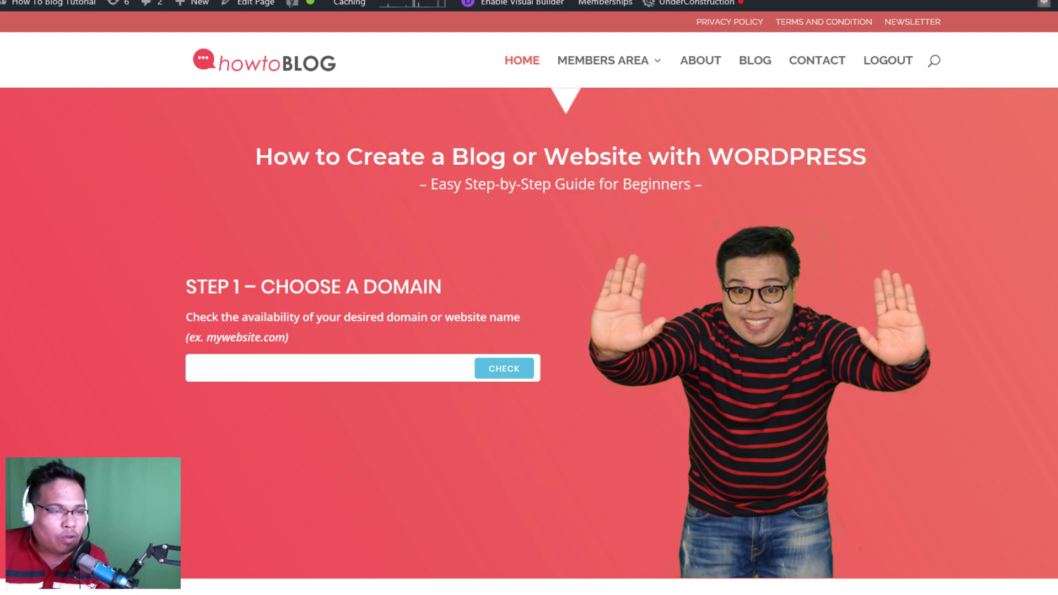
{"action": "scroll", "coordinate": [529, 298], "scroll_direction": "down", "scroll_amount": 3}
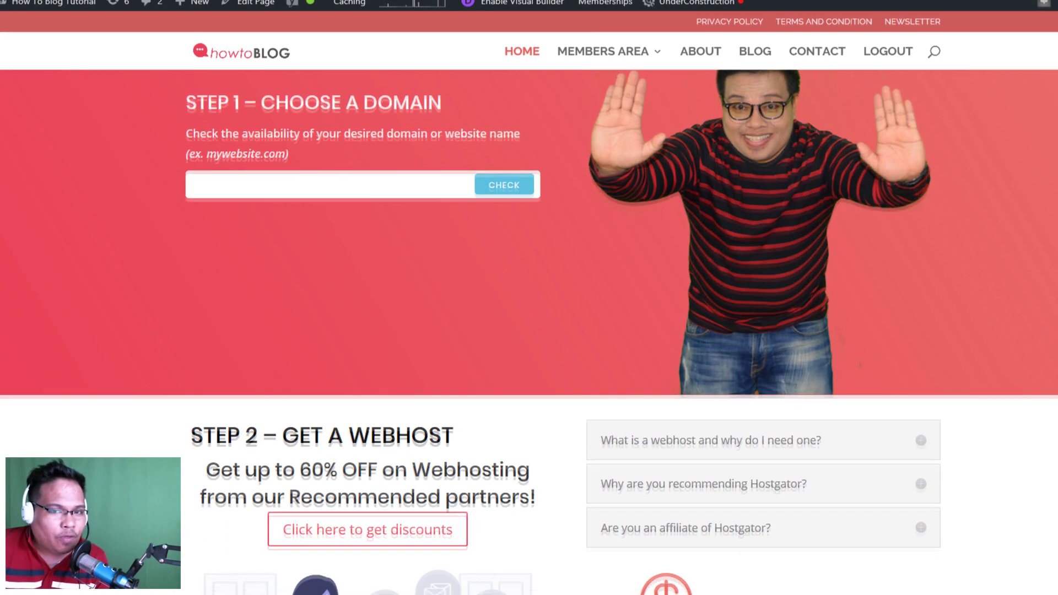
{"action": "scroll", "coordinate": [528, 298], "scroll_direction": "down", "scroll_amount": 3}
{"action": "scroll", "coordinate": [529, 297], "scroll_direction": "up", "scroll_amount": 7}
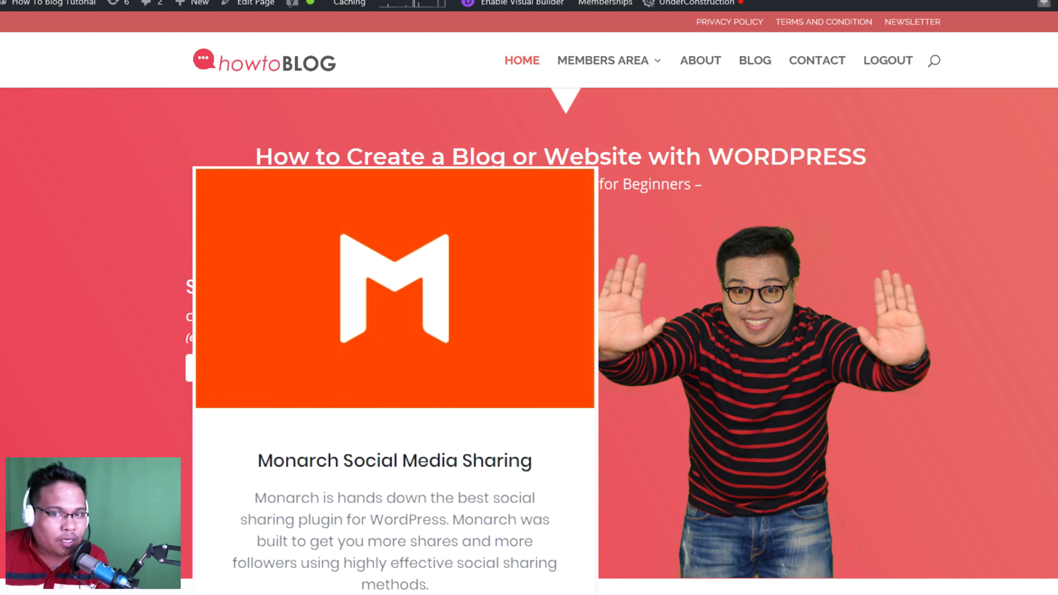
{"action": "scroll", "coordinate": [529, 331], "scroll_direction": "down", "scroll_amount": 15}
{"action": "scroll", "coordinate": [428, 388], "scroll_direction": "down", "scroll_amount": 8}
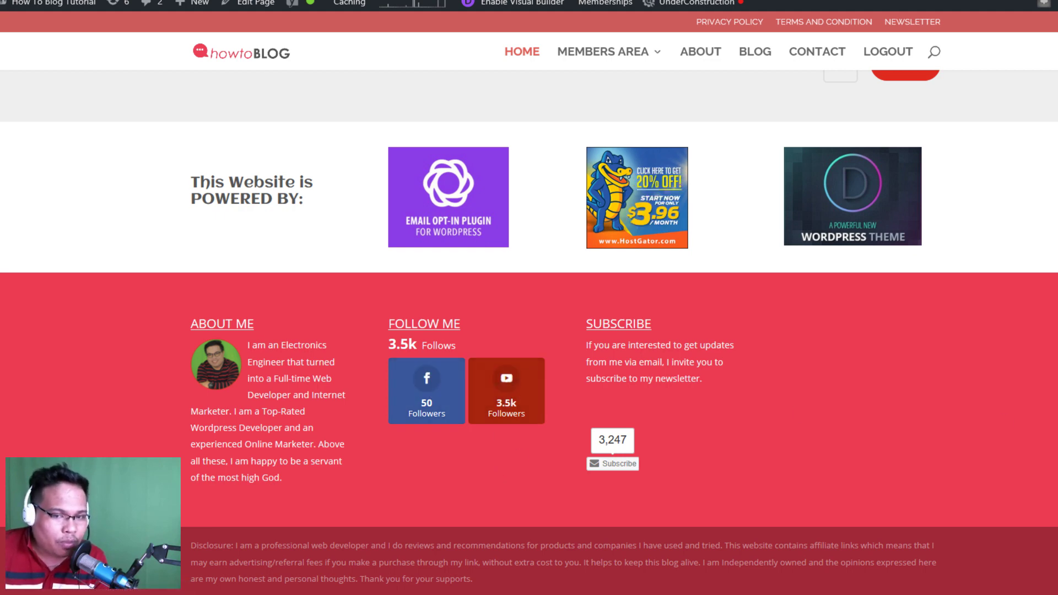
{"action": "scroll", "coordinate": [529, 331], "scroll_direction": "up", "scroll_amount": 20}
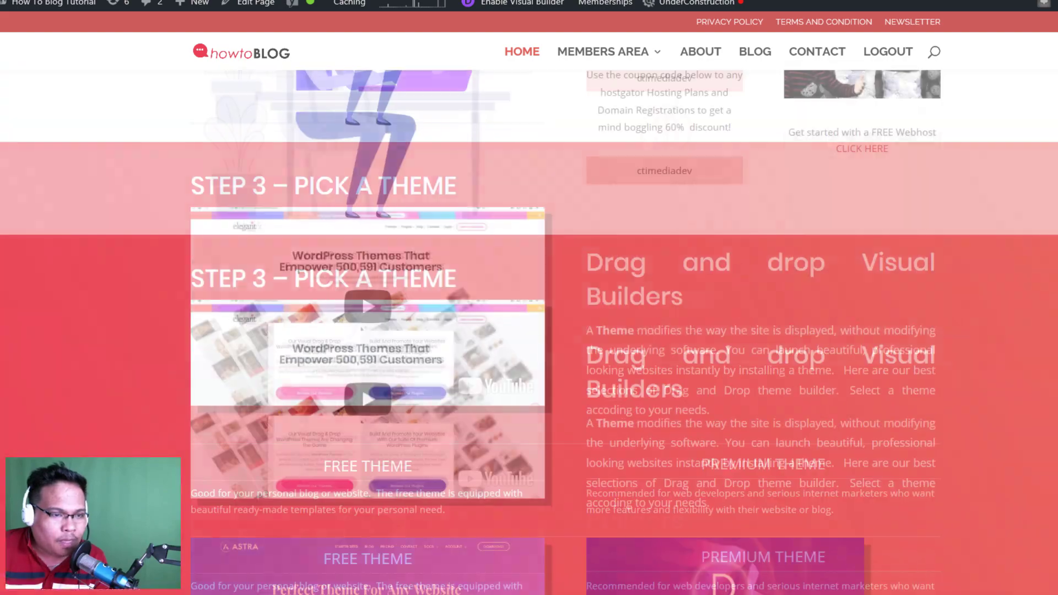
{"action": "scroll", "coordinate": [529, 330], "scroll_direction": "up", "scroll_amount": 5}
Step: Examine the paid membership tutorial post and the Be the First To Know opt-in form at its end
{"action": "scroll", "coordinate": [529, 331], "scroll_direction": "down", "scroll_amount": 15}
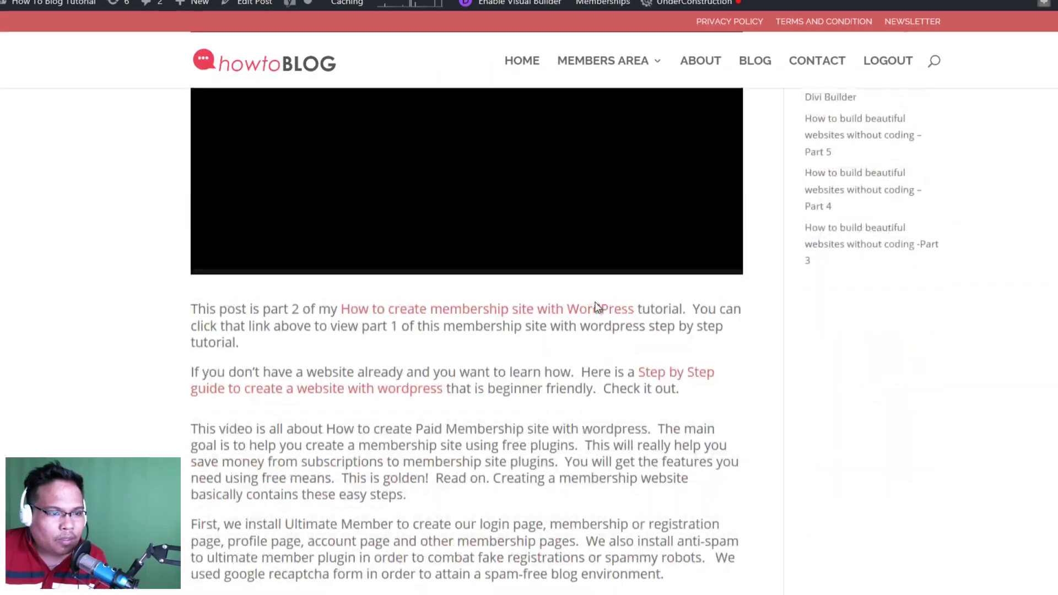
{"action": "scroll", "coordinate": [596, 306], "scroll_direction": "down", "scroll_amount": 20}
{"action": "scroll", "coordinate": [448, 395], "scroll_direction": "up", "scroll_amount": 4}
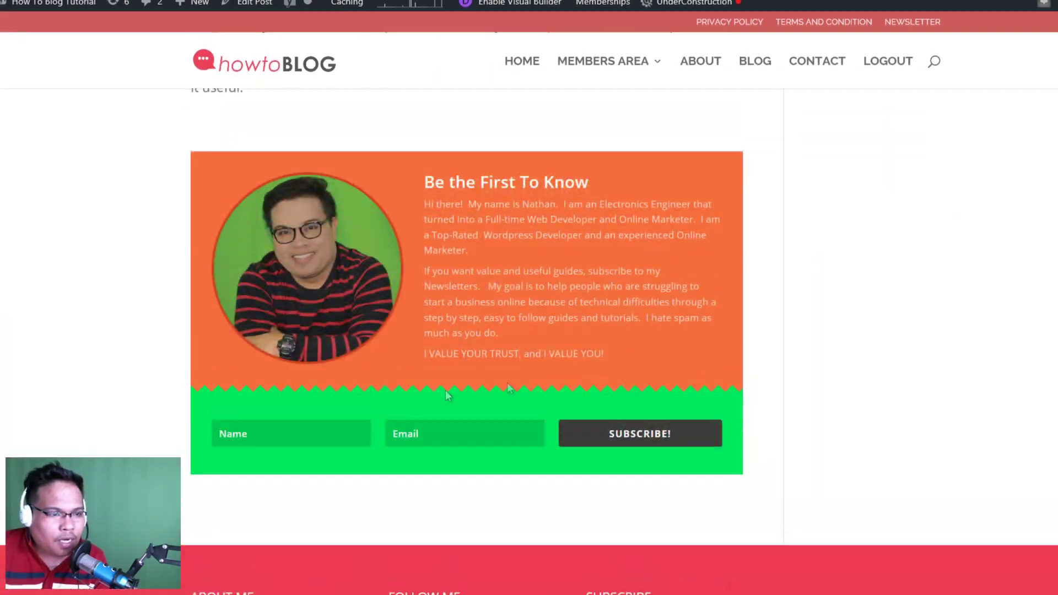
{"action": "left_click", "coordinate": [296, 429]}
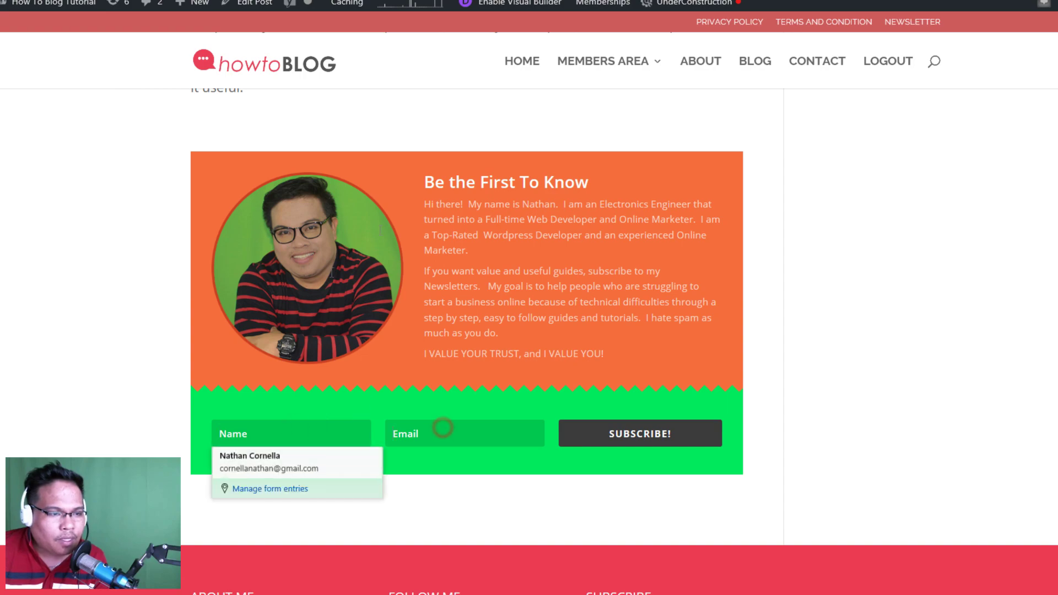
{"action": "left_click", "coordinate": [903, 207]}
{"action": "scroll", "coordinate": [902, 208], "scroll_direction": "up", "scroll_amount": 15}
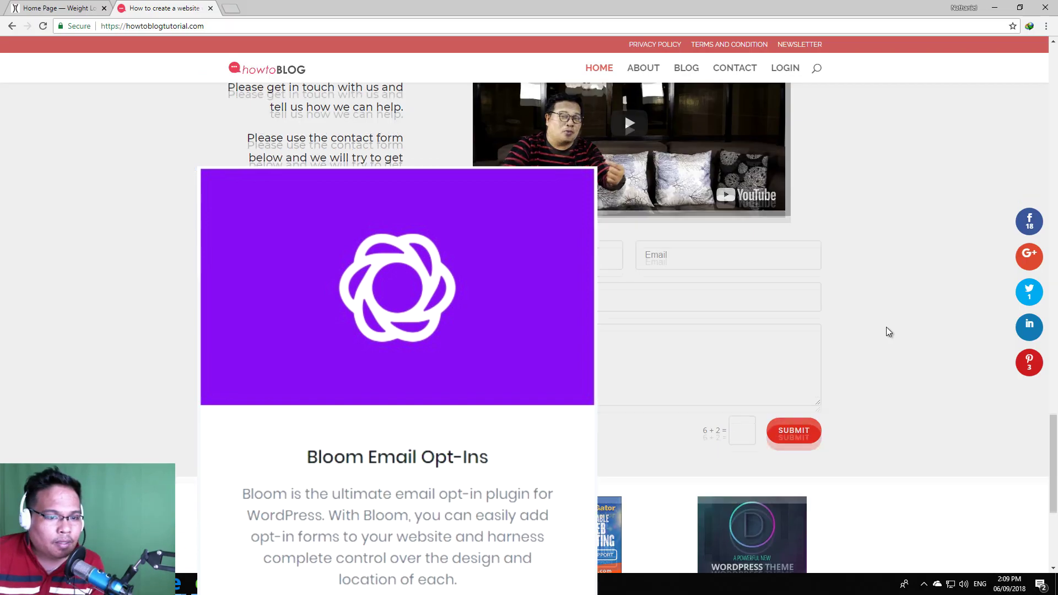
Step: Examine the Be the First To Know pop-up form on the home page, close it and review the page behind it
{"action": "scroll", "coordinate": [886, 326], "scroll_direction": "down", "scroll_amount": 5}
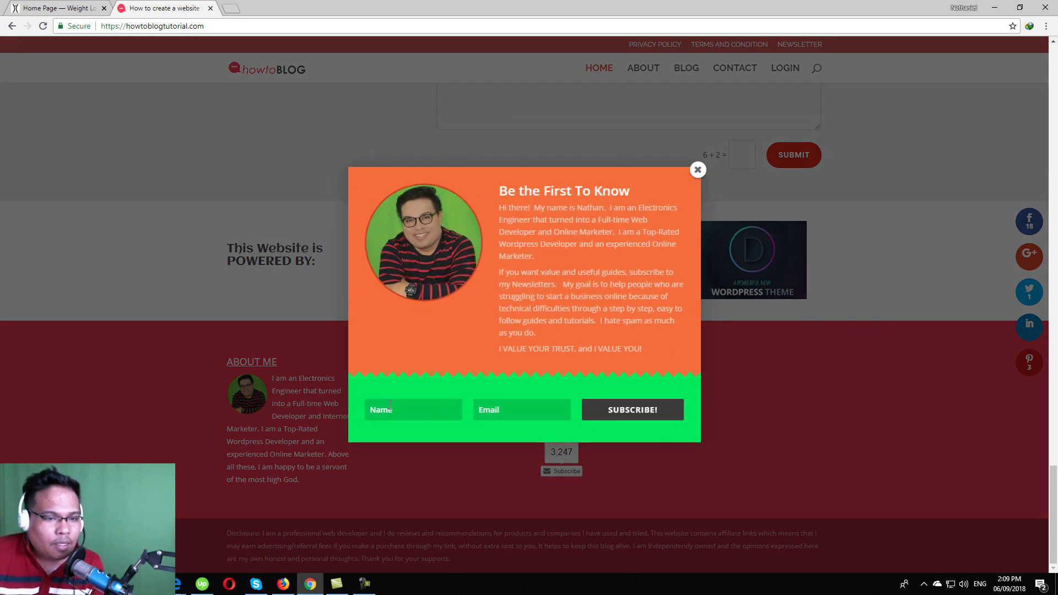
{"action": "scroll", "coordinate": [390, 402], "scroll_direction": "up", "scroll_amount": 5}
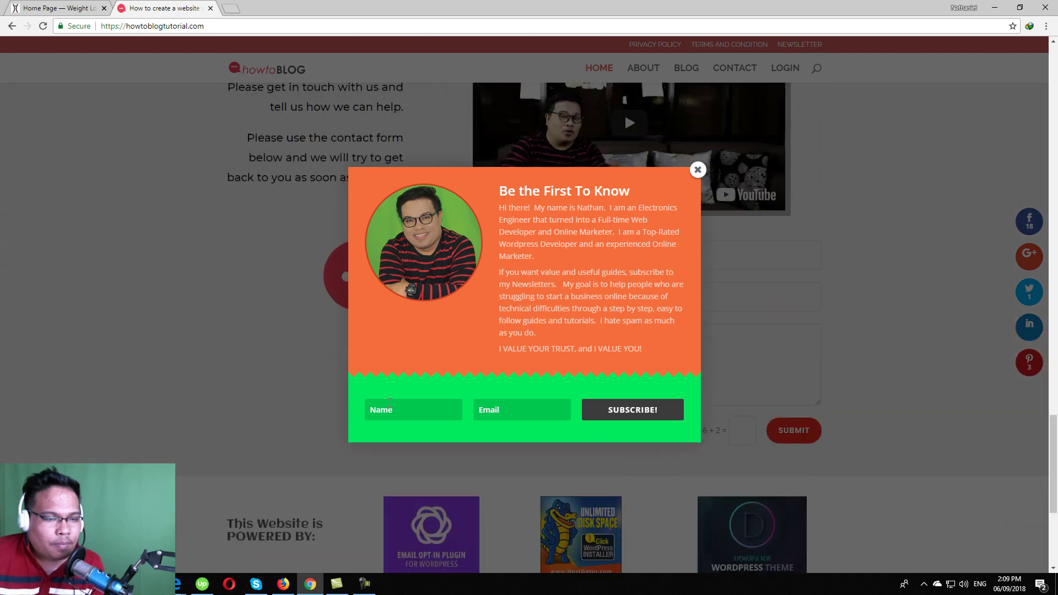
{"action": "scroll", "coordinate": [389, 402], "scroll_direction": "down", "scroll_amount": 5}
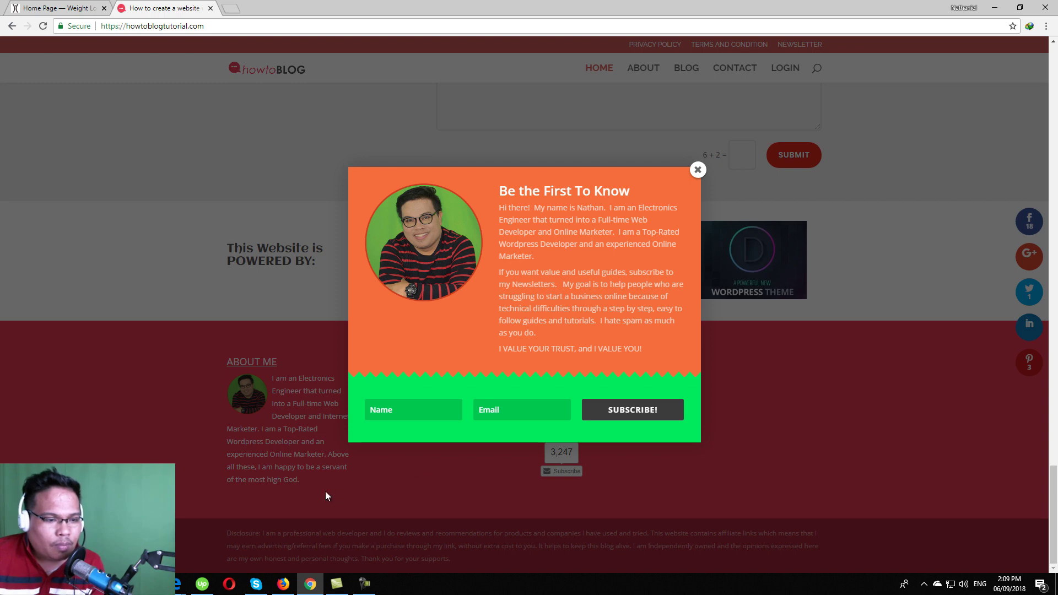
{"action": "scroll", "coordinate": [361, 485], "scroll_direction": "up", "scroll_amount": 10}
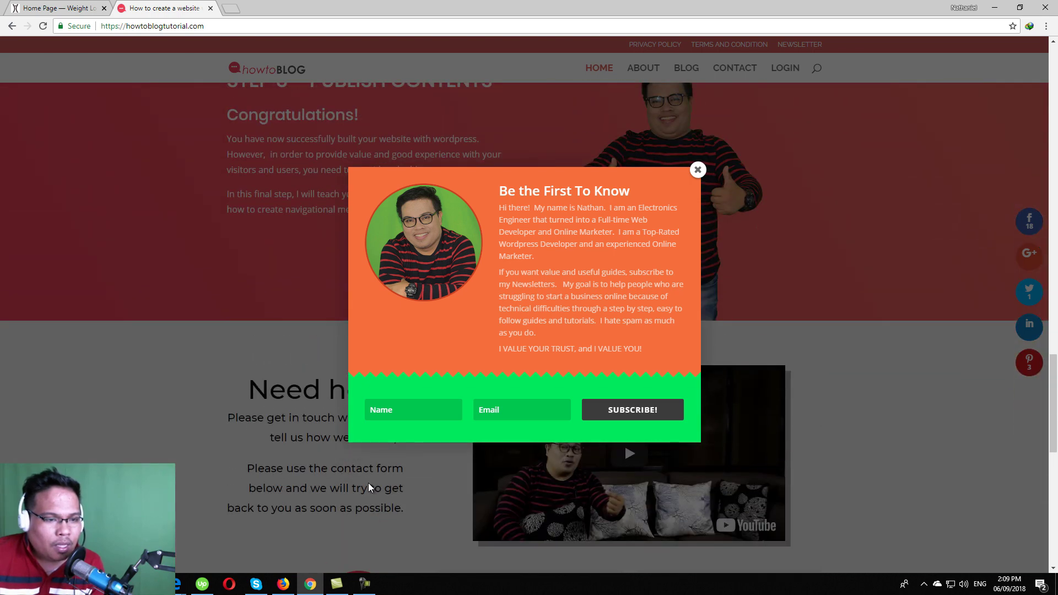
{"action": "scroll", "coordinate": [388, 444], "scroll_direction": "down", "scroll_amount": 5}
{"action": "left_click", "coordinate": [493, 411]}
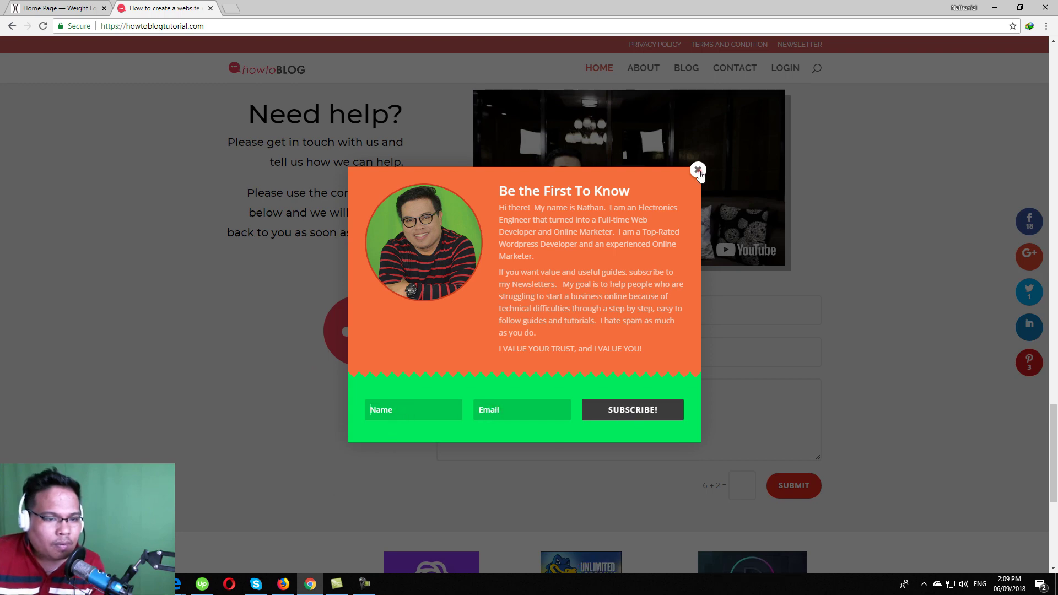
{"action": "left_click", "coordinate": [698, 170]}
{"action": "scroll", "coordinate": [838, 383], "scroll_direction": "down", "scroll_amount": 6}
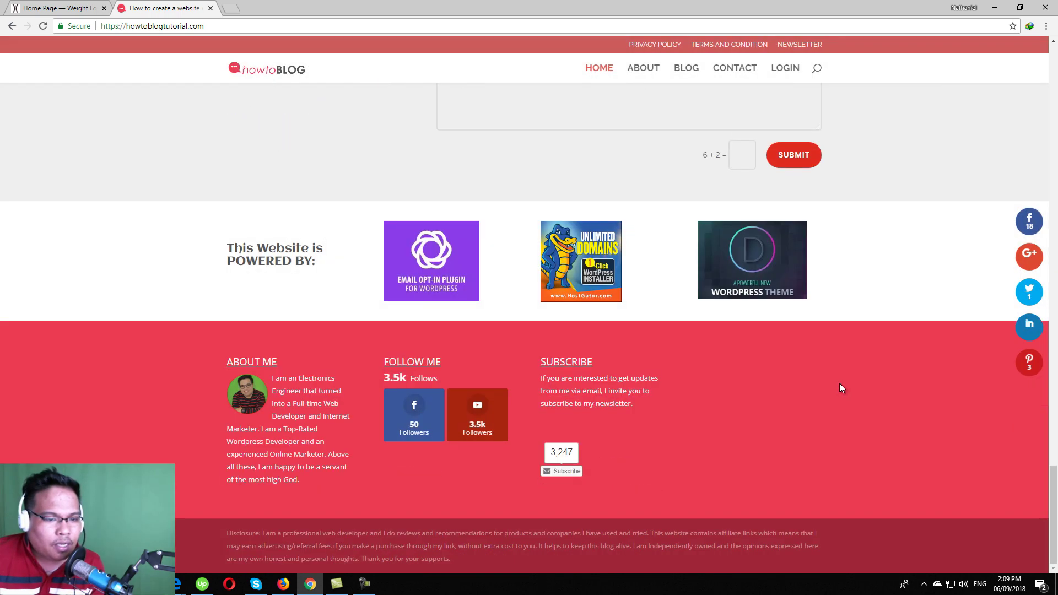
{"action": "scroll", "coordinate": [719, 438], "scroll_direction": "up", "scroll_amount": 15}
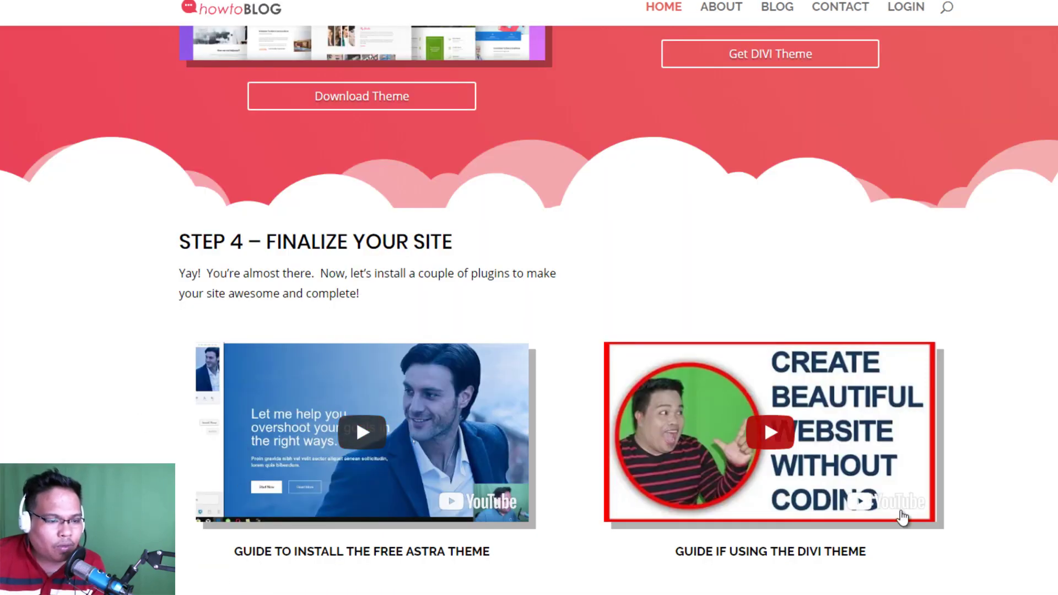
Step: Switch to the Edge browser window and look through the posts on the My Blog page
{"action": "mouse_move", "coordinate": [181, 568]}
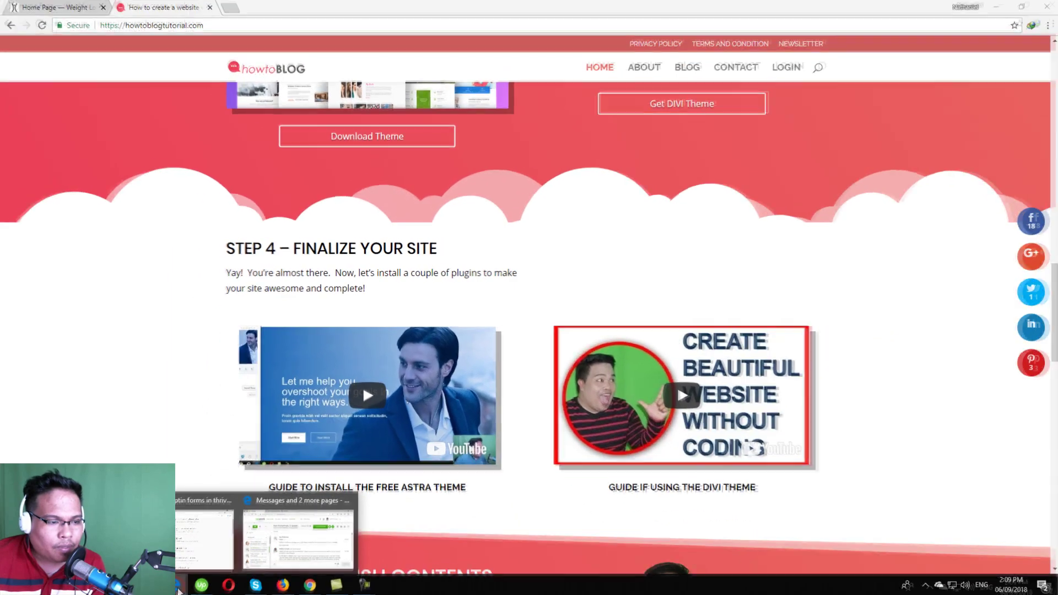
{"action": "left_click", "coordinate": [180, 566]}
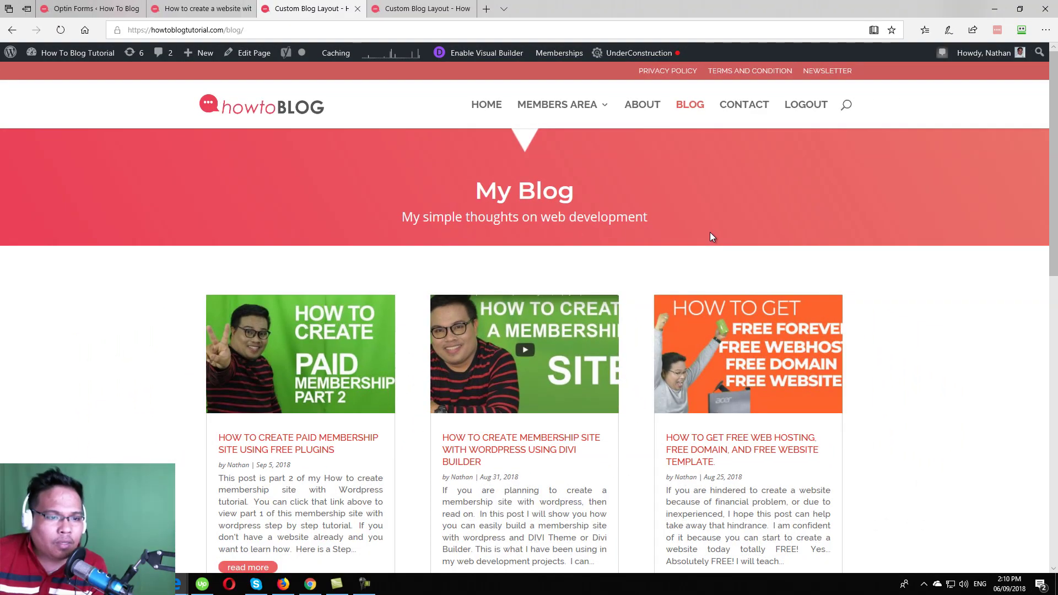
{"action": "scroll", "coordinate": [780, 256], "scroll_direction": "down", "scroll_amount": 5}
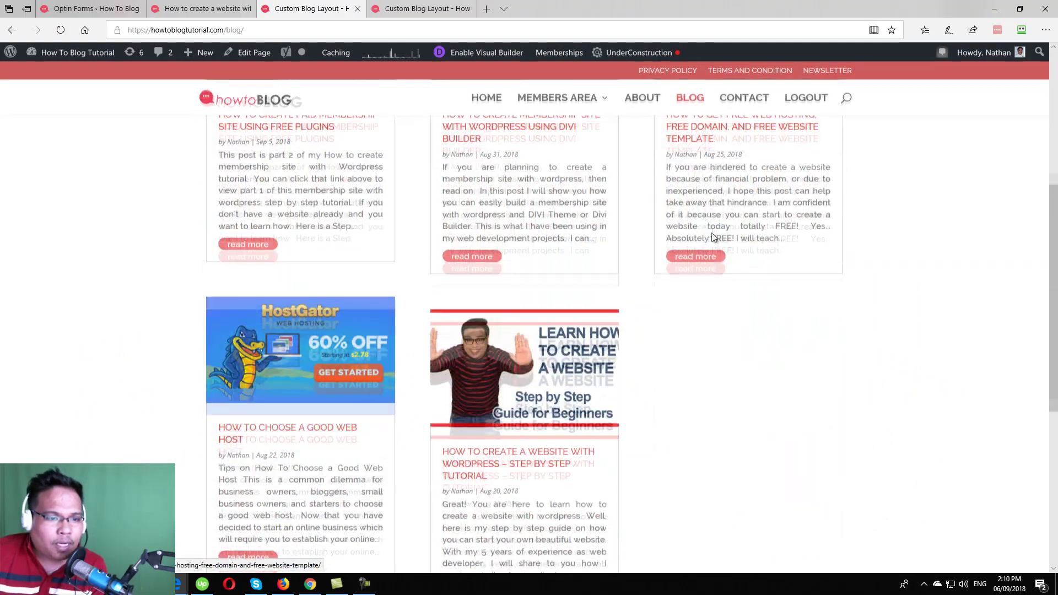
{"action": "scroll", "coordinate": [880, 343], "scroll_direction": "down", "scroll_amount": 6}
{"action": "scroll", "coordinate": [879, 342], "scroll_direction": "up", "scroll_amount": 10}
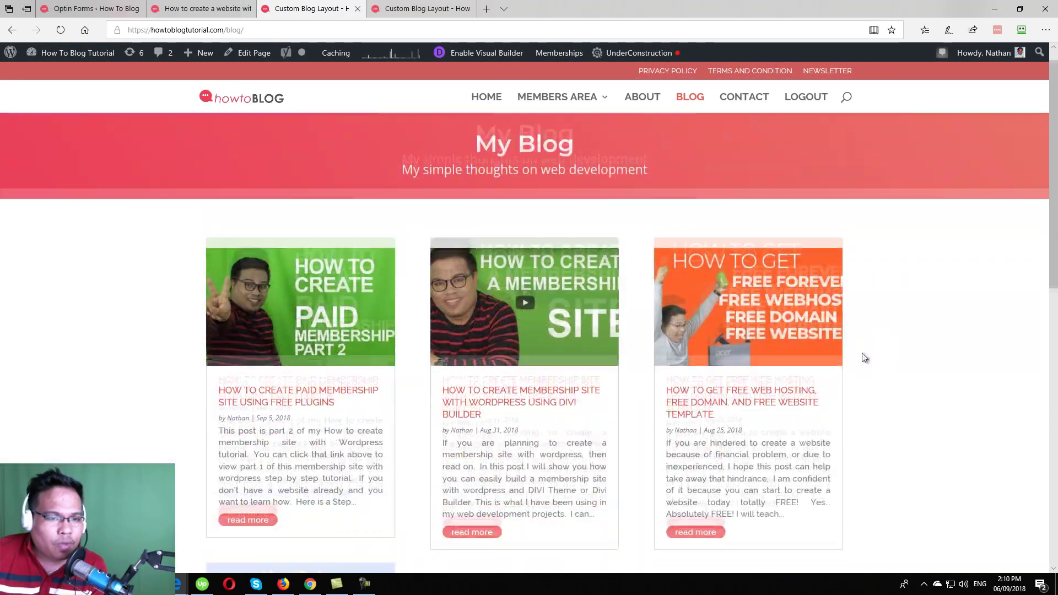
{"action": "scroll", "coordinate": [859, 354], "scroll_direction": "down", "scroll_amount": 3}
{"action": "scroll", "coordinate": [904, 350], "scroll_direction": "up", "scroll_amount": 3}
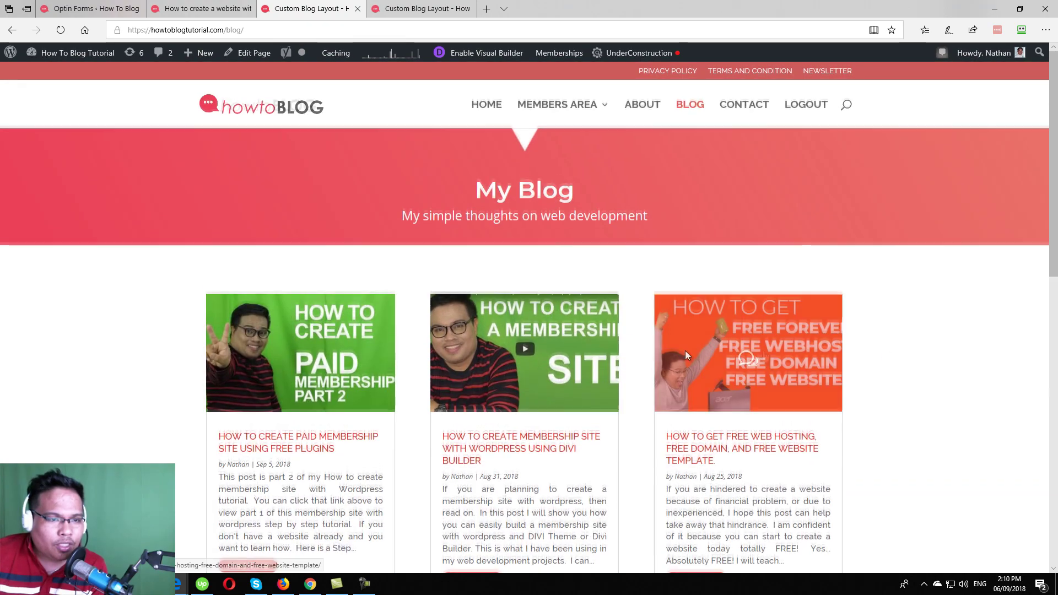
{"action": "scroll", "coordinate": [832, 289], "scroll_direction": "down", "scroll_amount": 6}
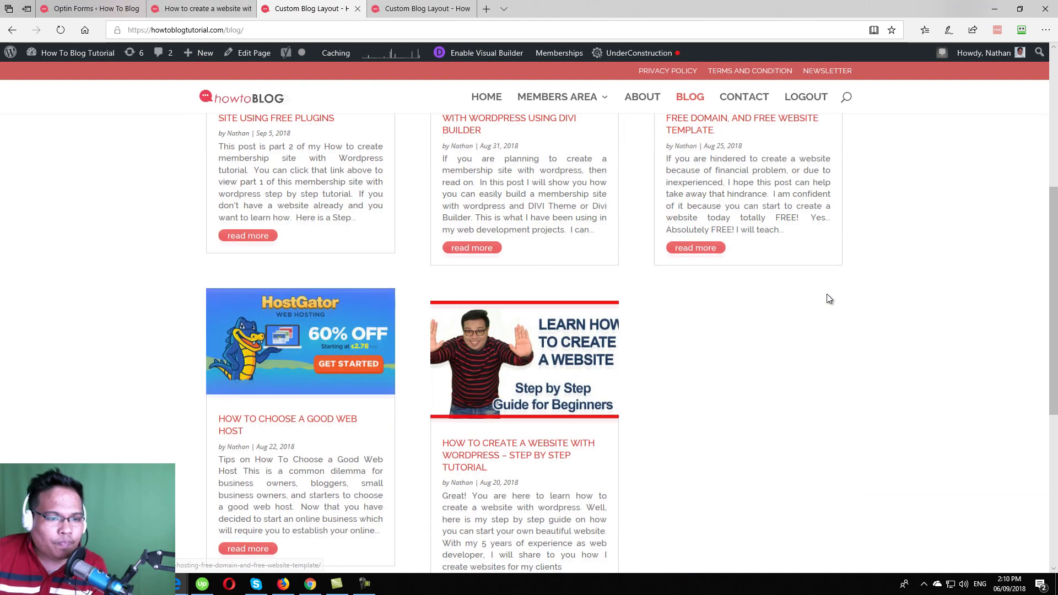
{"action": "scroll", "coordinate": [824, 314], "scroll_direction": "up", "scroll_amount": 6}
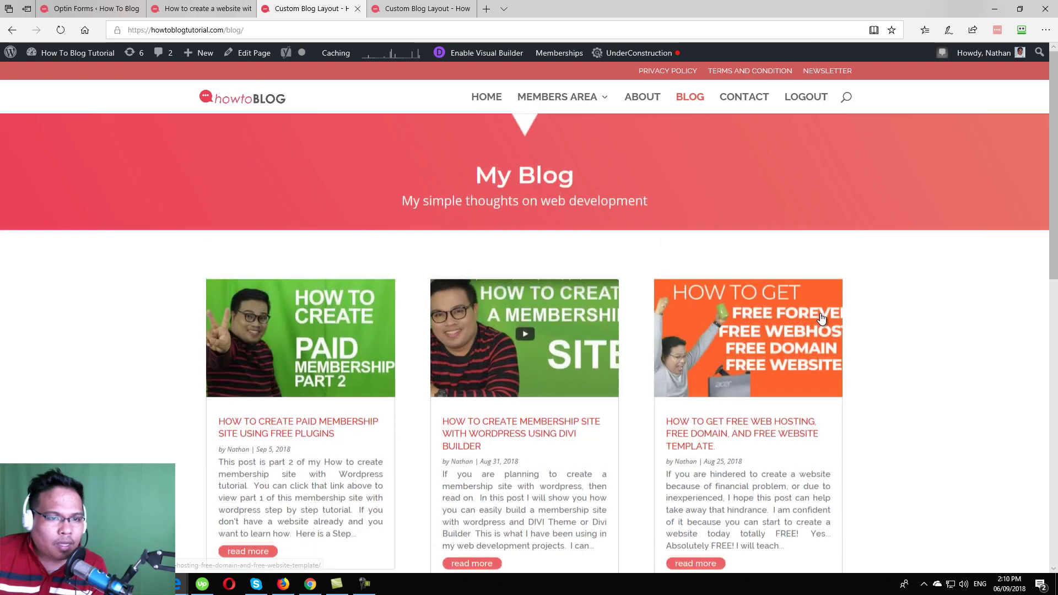
{"action": "scroll", "coordinate": [829, 330], "scroll_direction": "down", "scroll_amount": 5}
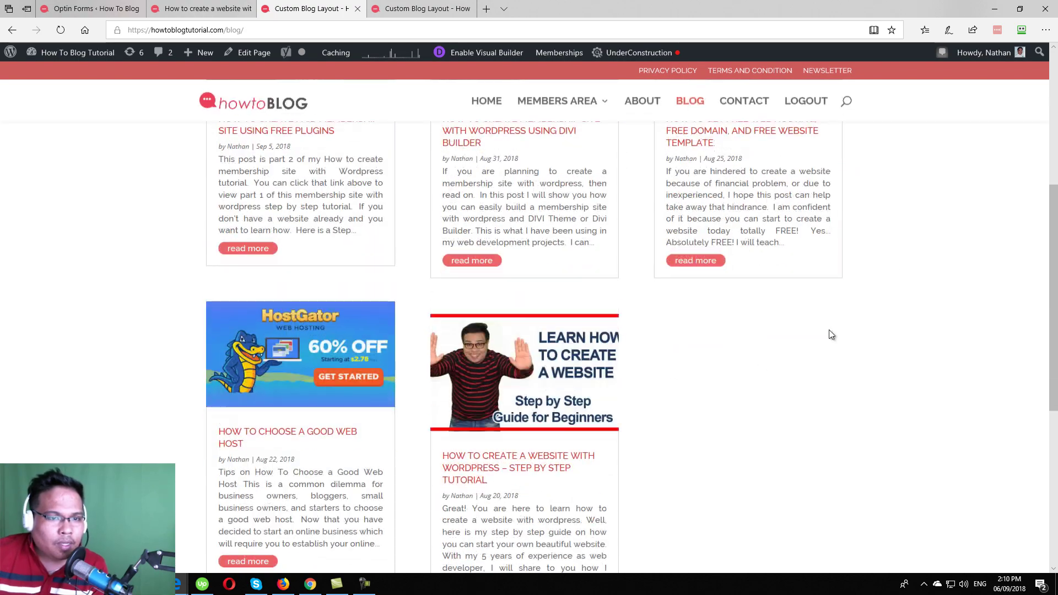
Step: Open the blog post on creating a membership site with WordPress using Divi Builder and play its video
{"action": "left_click", "coordinate": [484, 250]}
{"action": "scroll", "coordinate": [749, 317], "scroll_direction": "up", "scroll_amount": 5}
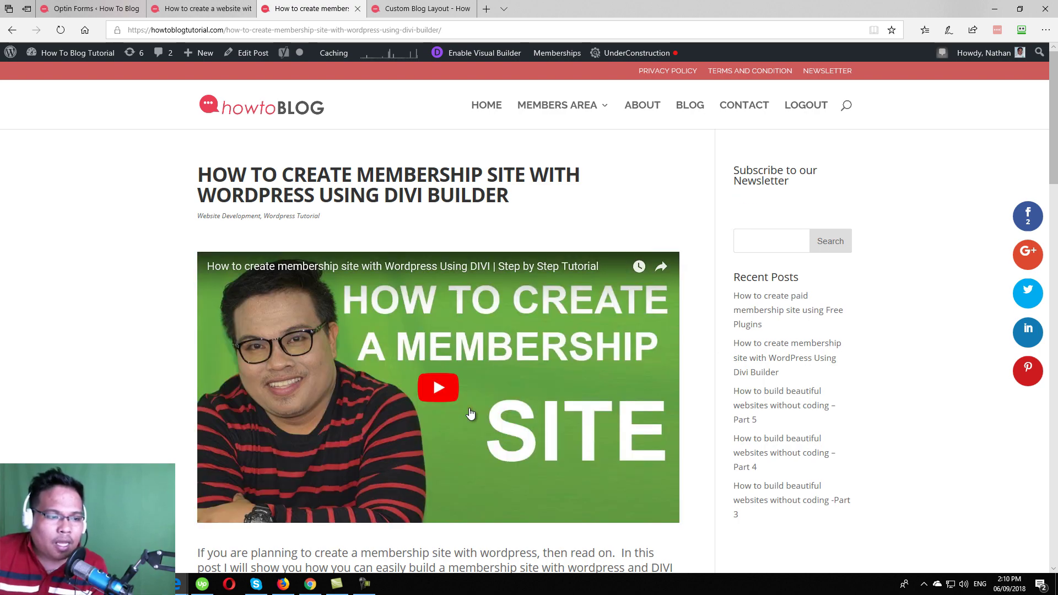
{"action": "left_click", "coordinate": [470, 409]}
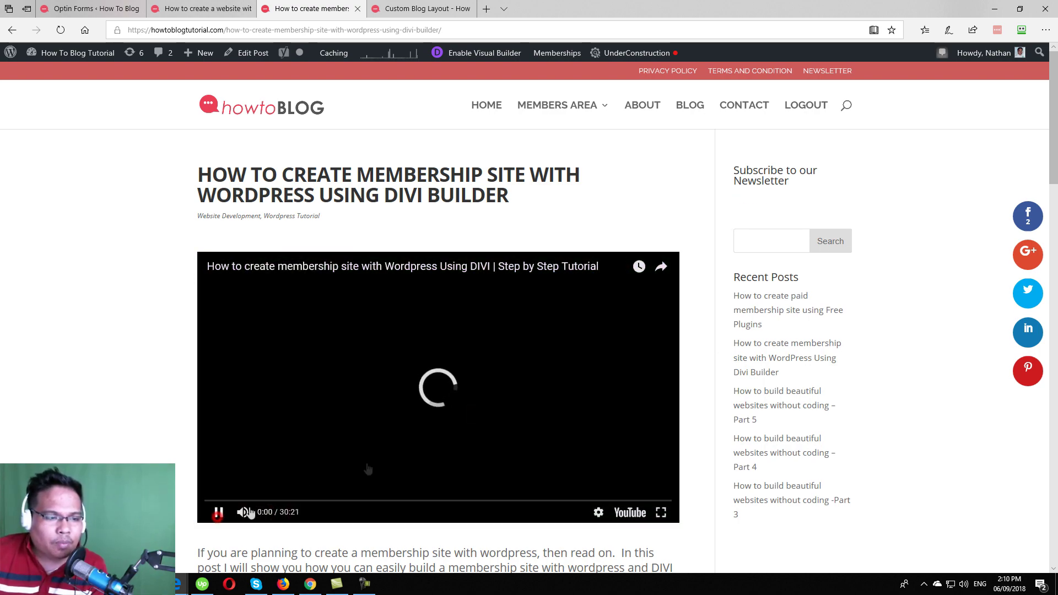
Step: Go from the blog page to the WordPress dashboard and publish a new page titled Freebie
{"action": "scroll", "coordinate": [873, 283], "scroll_direction": "down", "scroll_amount": 3}
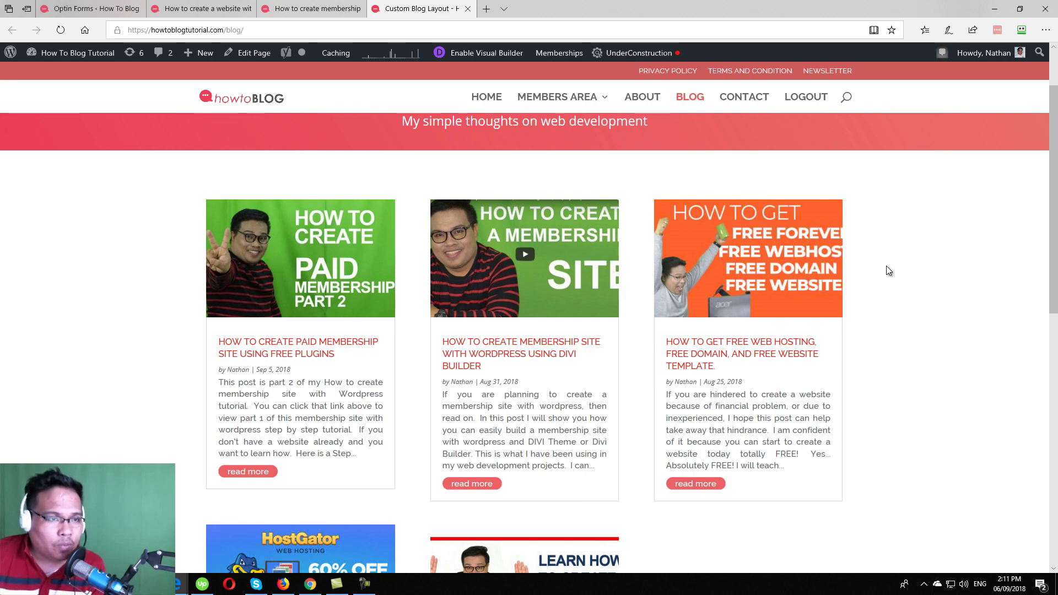
{"action": "scroll", "coordinate": [884, 270], "scroll_direction": "up", "scroll_amount": 2}
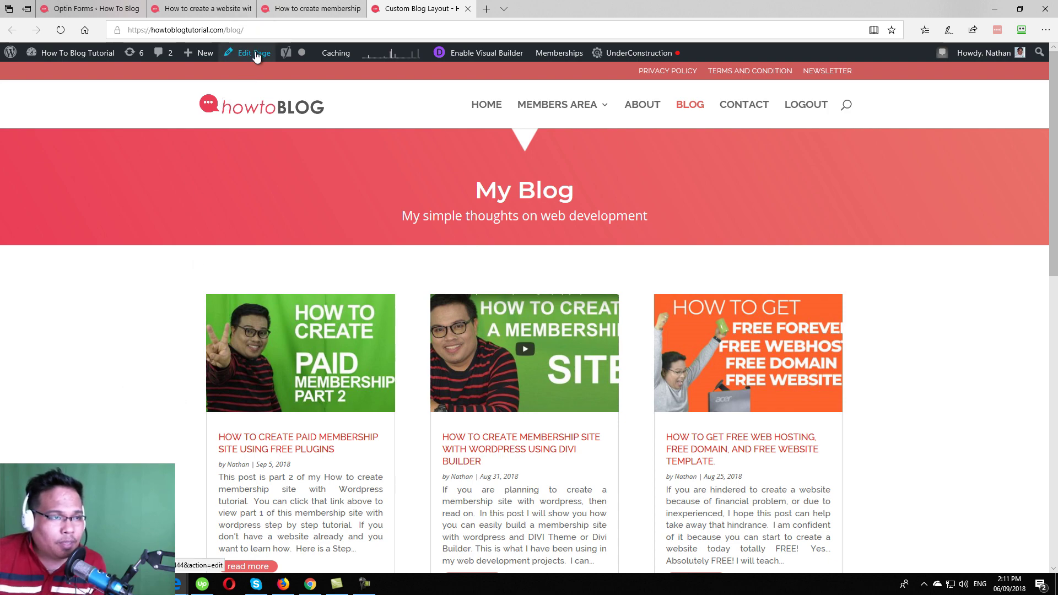
{"action": "mouse_move", "coordinate": [89, 57]}
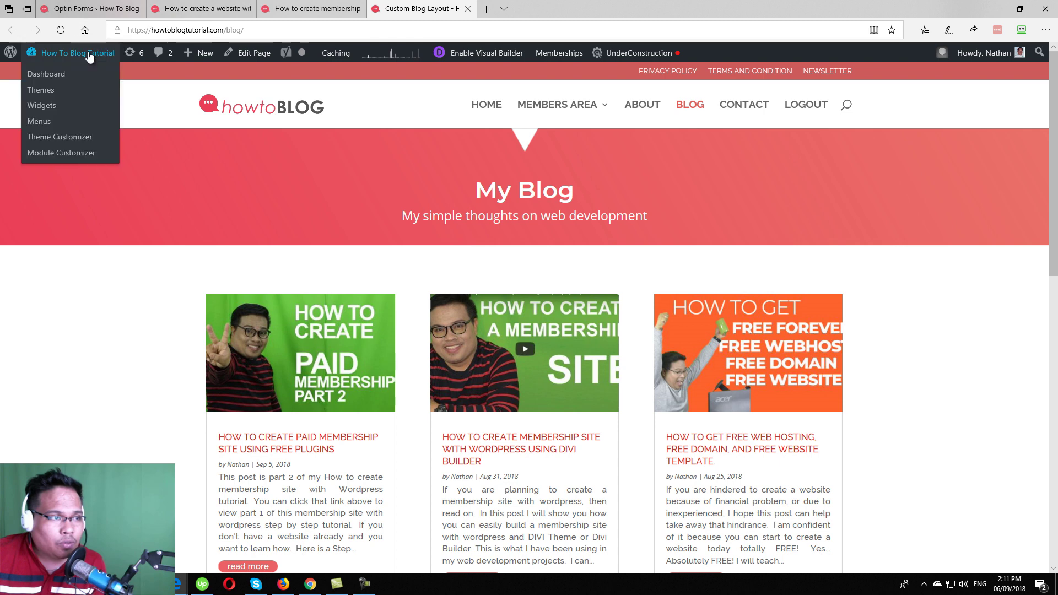
{"action": "left_click", "coordinate": [47, 74]}
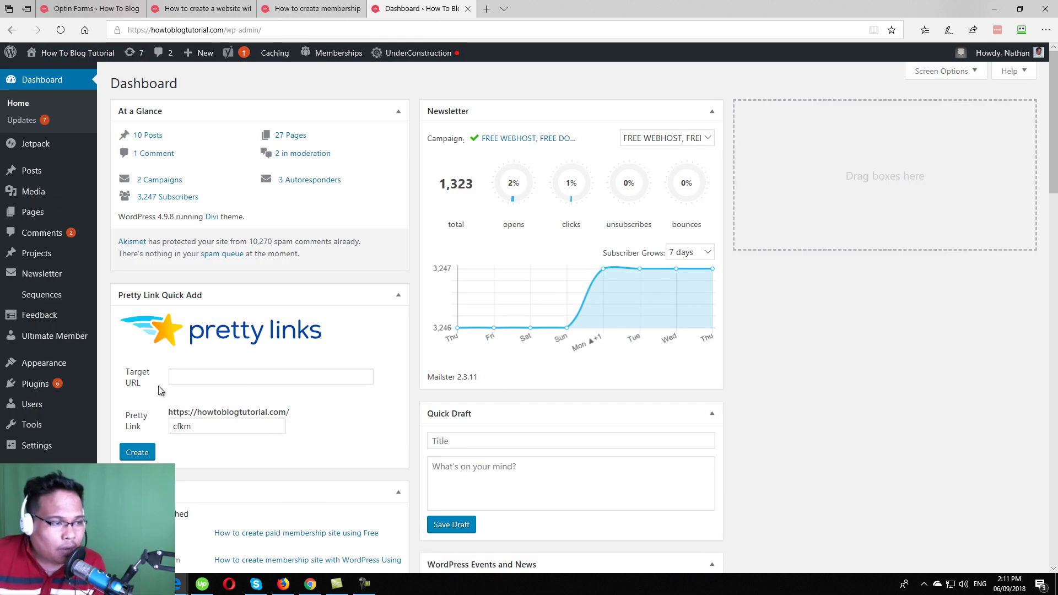
{"action": "mouse_move", "coordinate": [57, 217]}
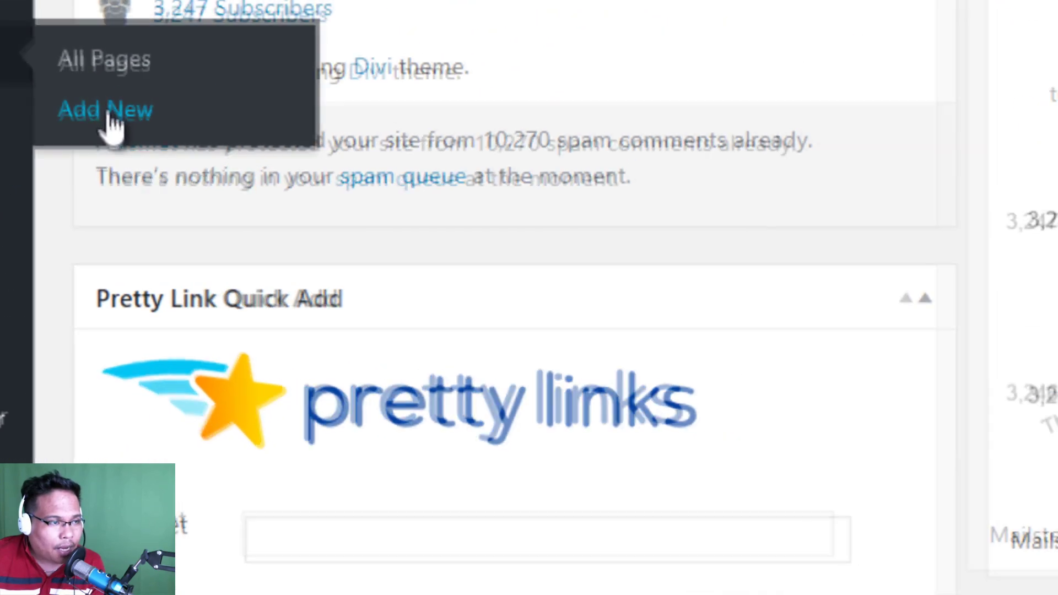
{"action": "left_click", "coordinate": [122, 231]}
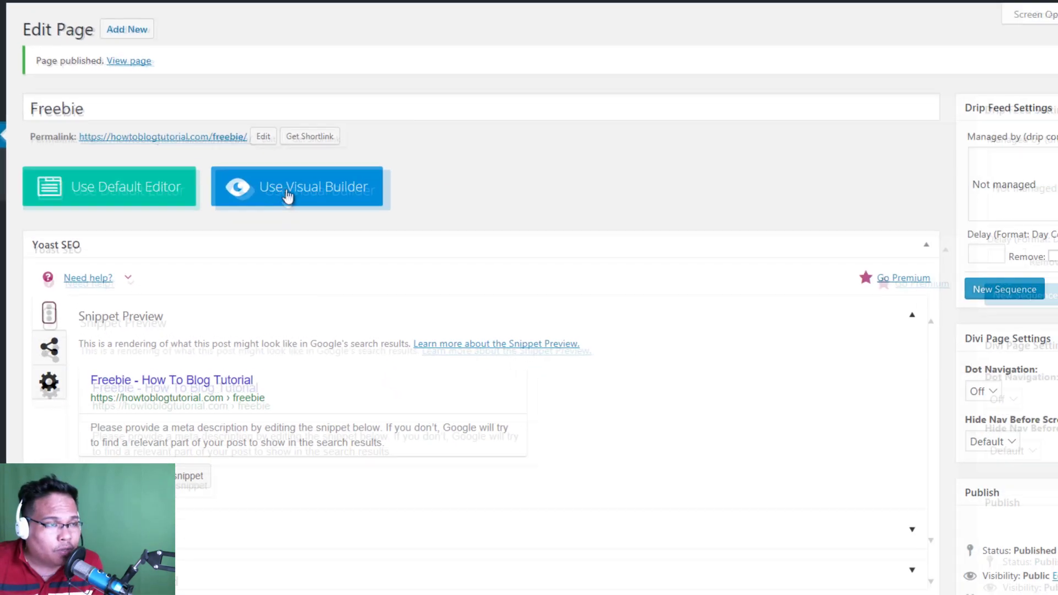
Step: Launch the Visual Builder for the Freebie page and browse the premade layouts
{"action": "left_click", "coordinate": [299, 185]}
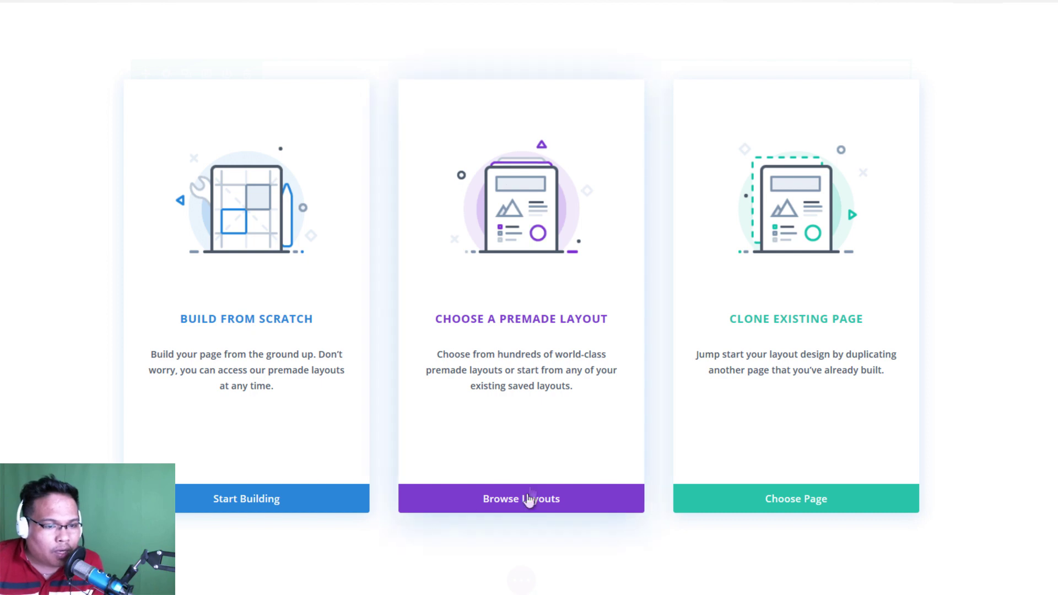
{"action": "left_click", "coordinate": [508, 500]}
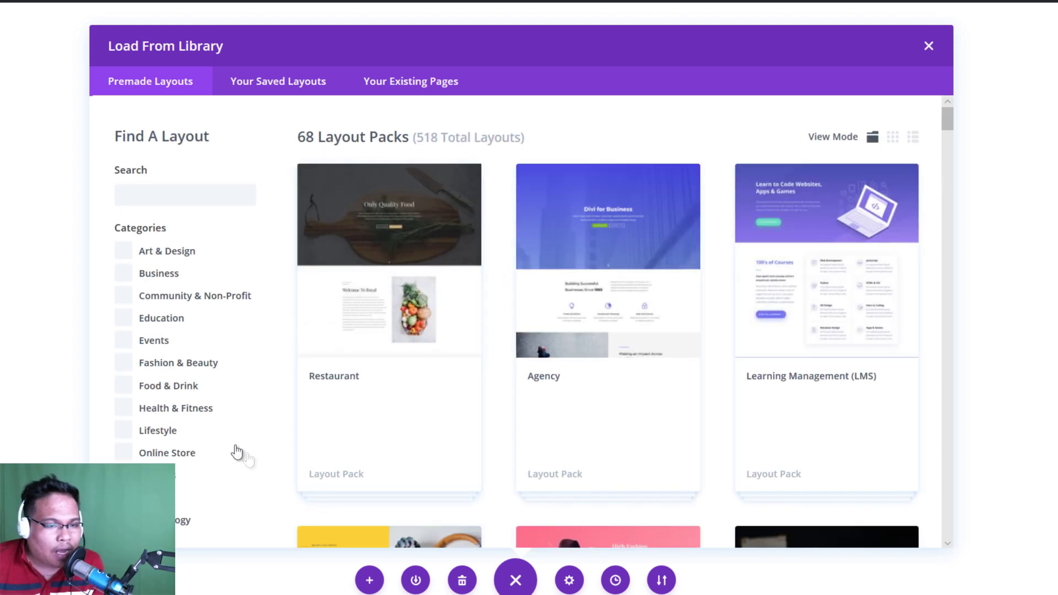
Step: Filter the premade layouts by the Business category, review the Web Agency layout pack's details, and close the library without loading a layout
{"action": "scroll", "coordinate": [234, 449], "scroll_direction": "down", "scroll_amount": 4}
{"action": "scroll", "coordinate": [208, 448], "scroll_direction": "up", "scroll_amount": 4}
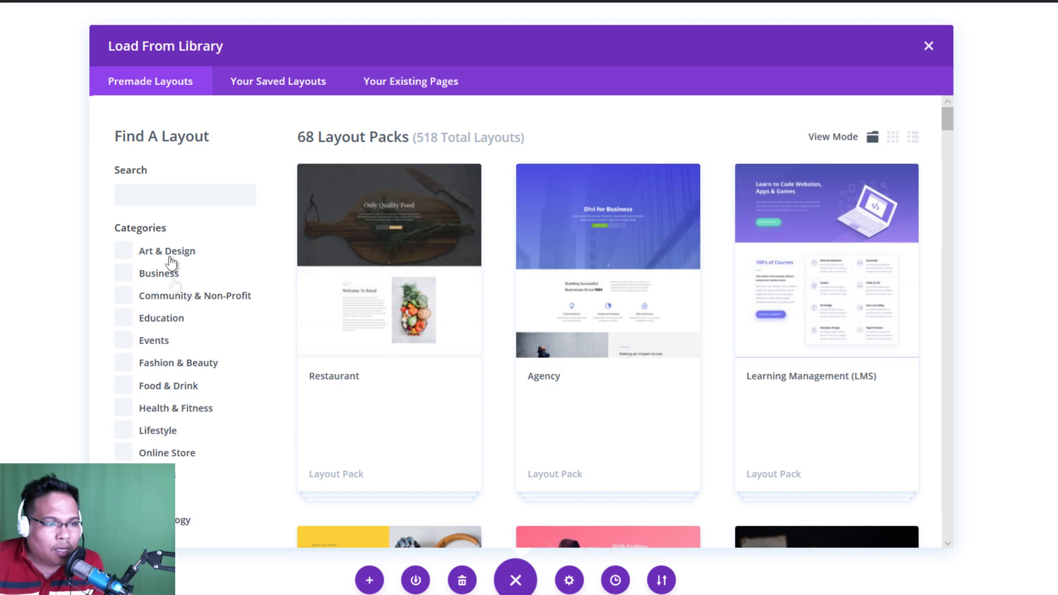
{"action": "left_click", "coordinate": [124, 272]}
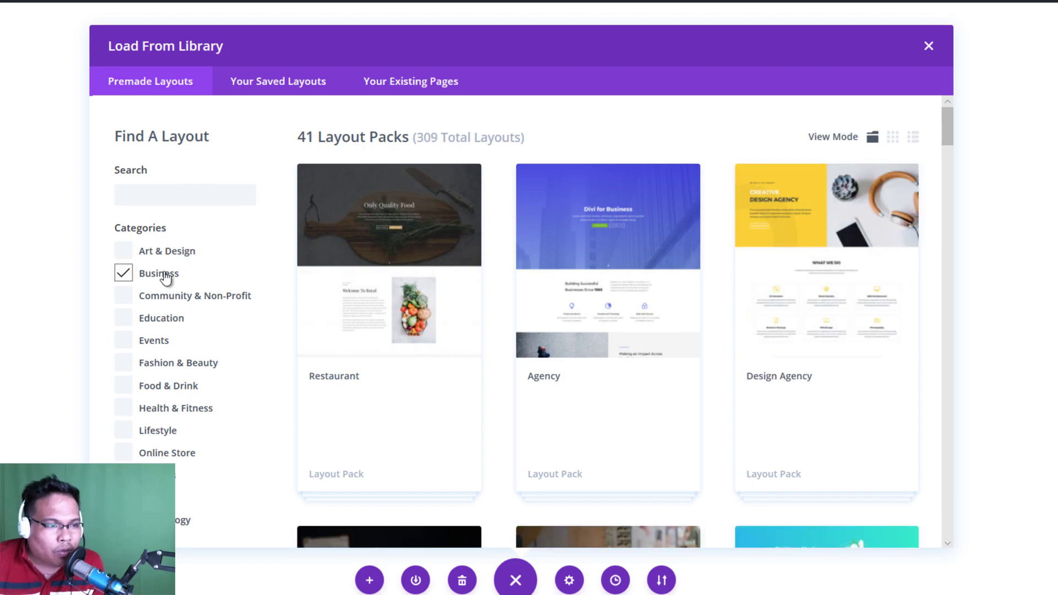
{"action": "scroll", "coordinate": [204, 299], "scroll_direction": "down", "scroll_amount": 5}
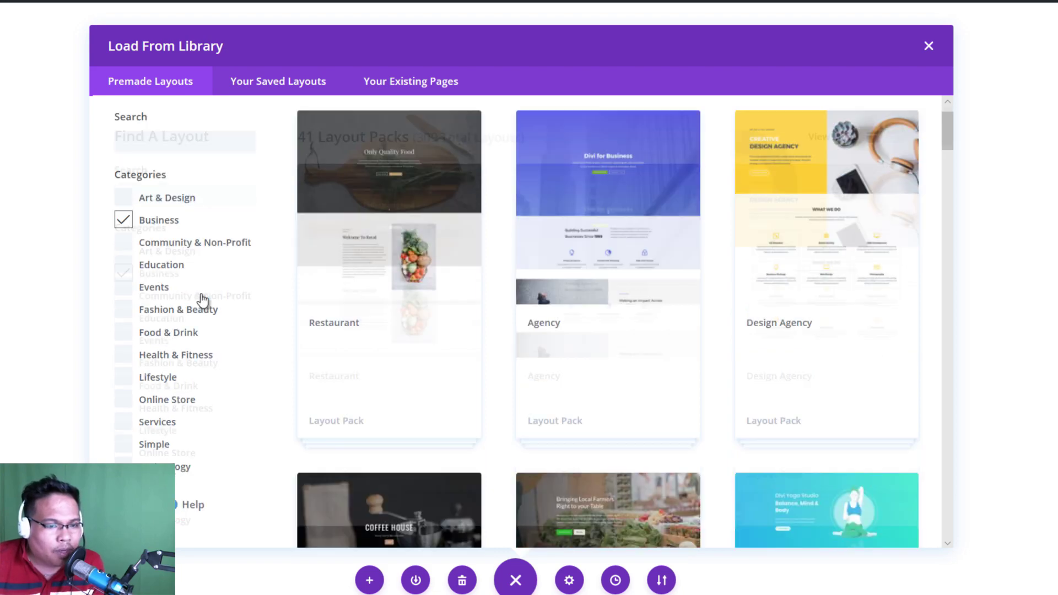
{"action": "scroll", "coordinate": [690, 357], "scroll_direction": "down", "scroll_amount": 10}
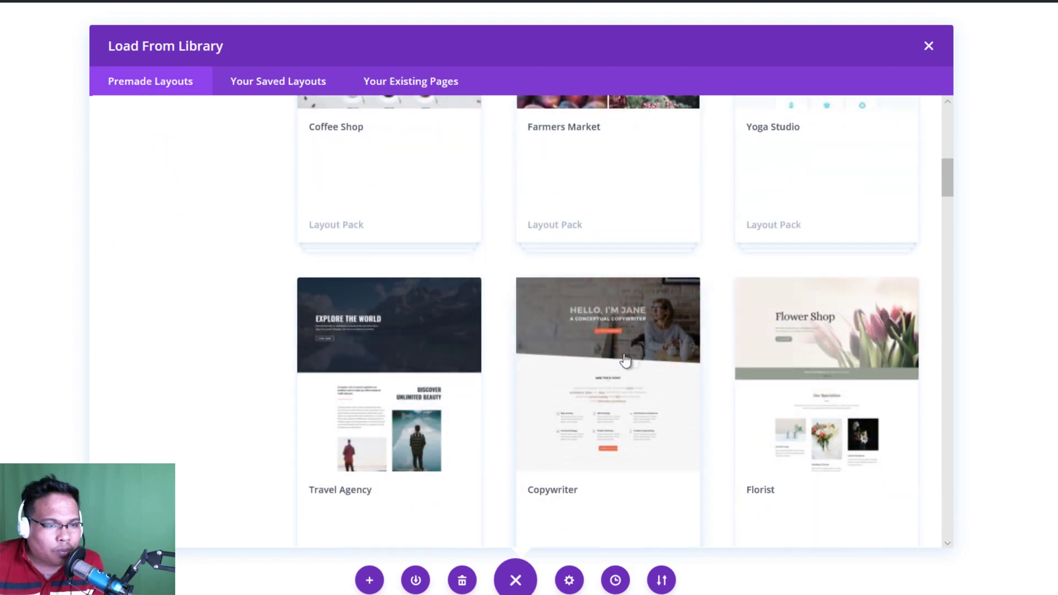
{"action": "scroll", "coordinate": [599, 359], "scroll_direction": "down", "scroll_amount": 3}
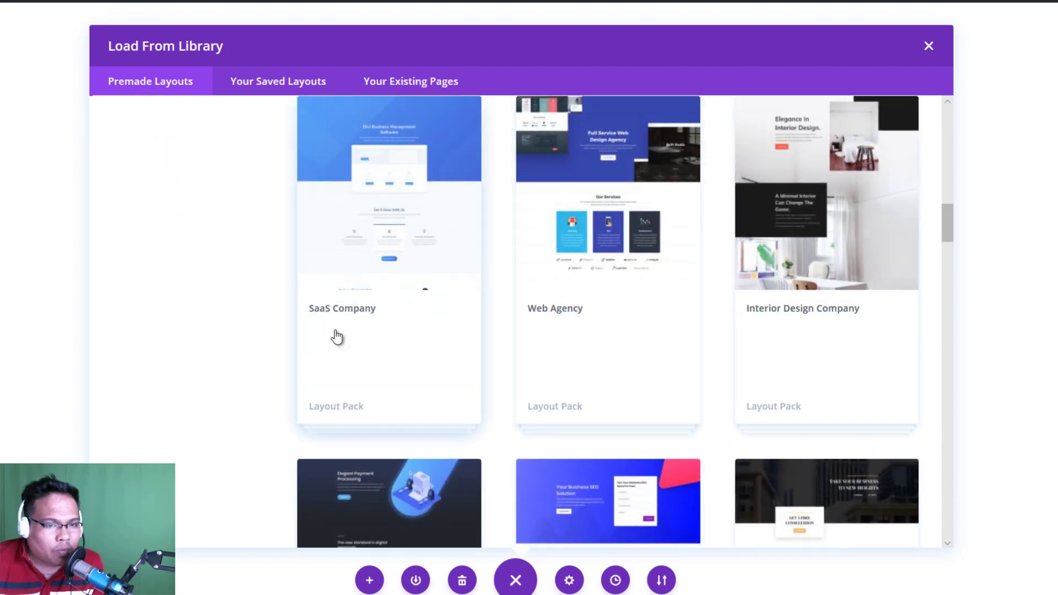
{"action": "left_click", "coordinate": [574, 287]}
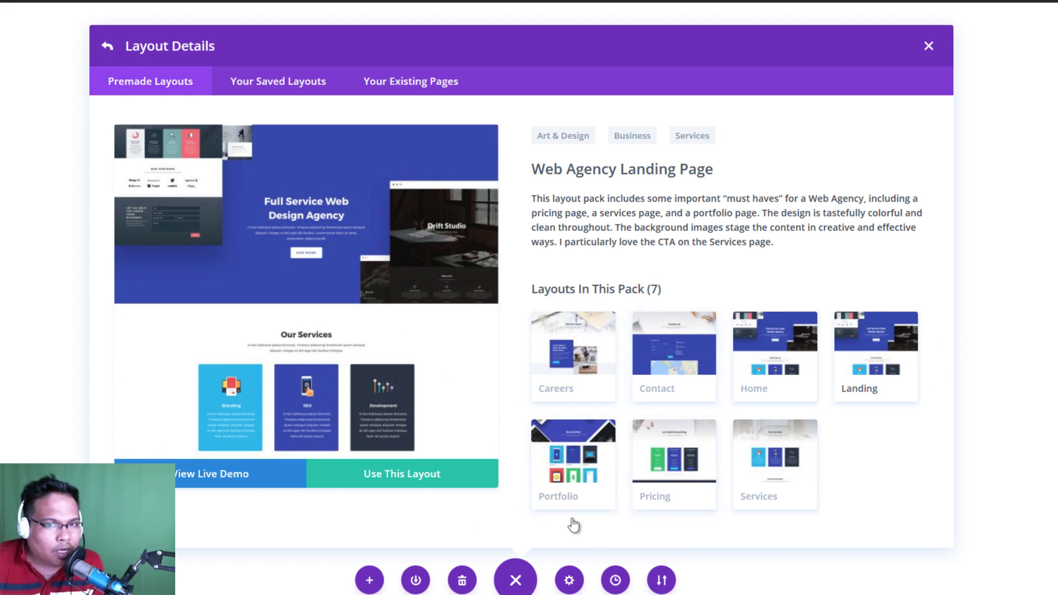
{"action": "left_click", "coordinate": [927, 45]}
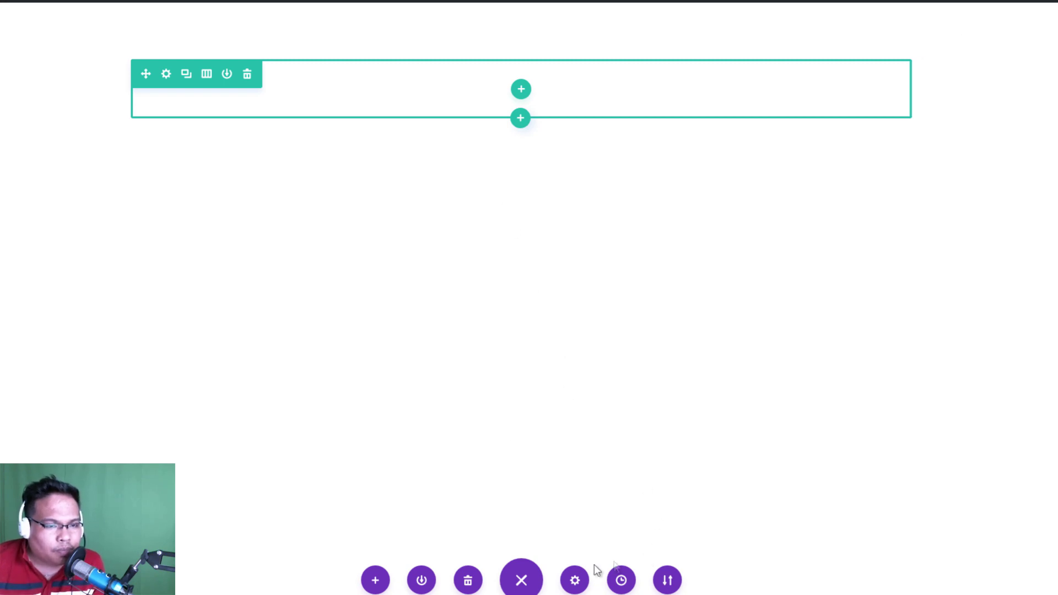
Step: Insert a four-column row into the page's first section, and dismiss the module list for its first column
{"action": "left_click", "coordinate": [574, 580]}
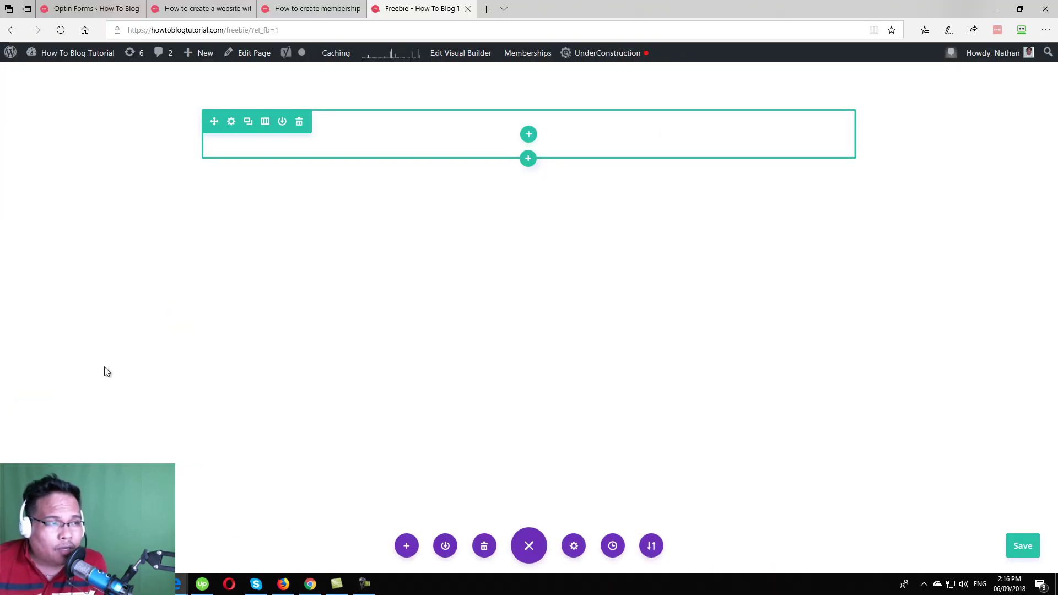
{"action": "mouse_move", "coordinate": [121, 95]}
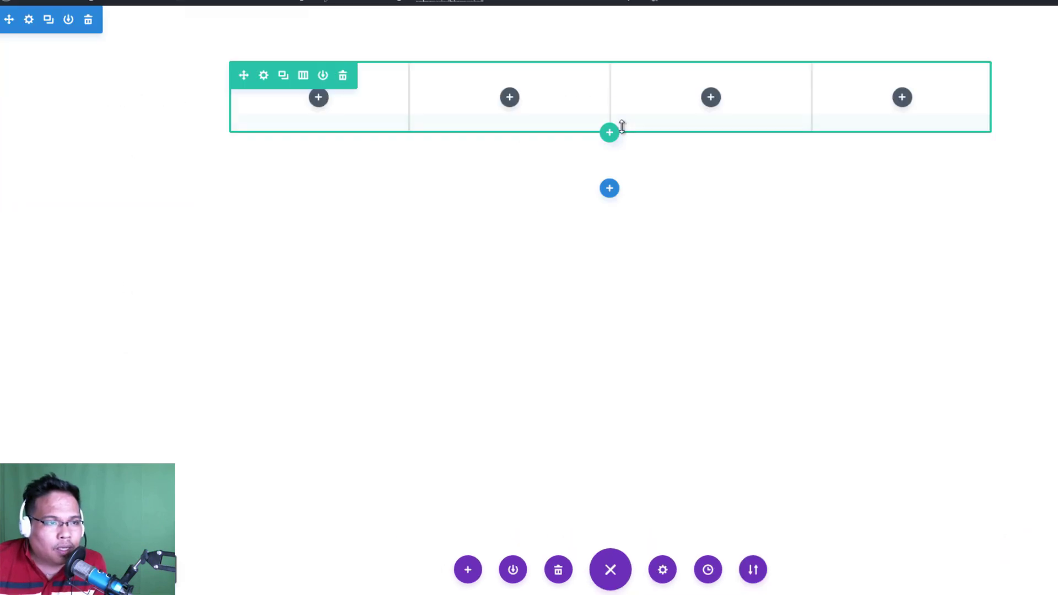
{"action": "left_click", "coordinate": [319, 99]}
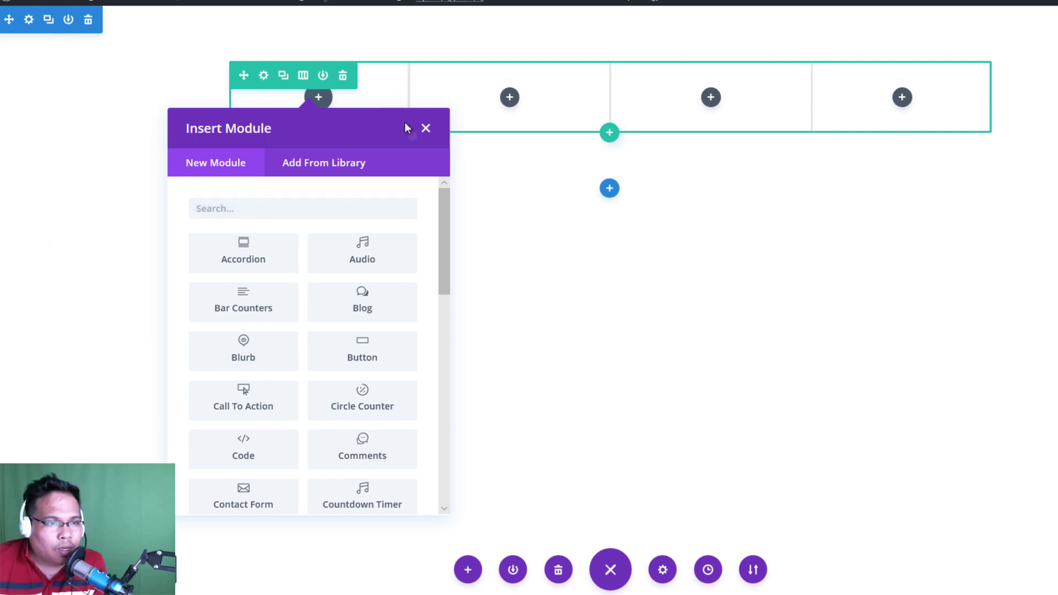
{"action": "left_click", "coordinate": [426, 128]}
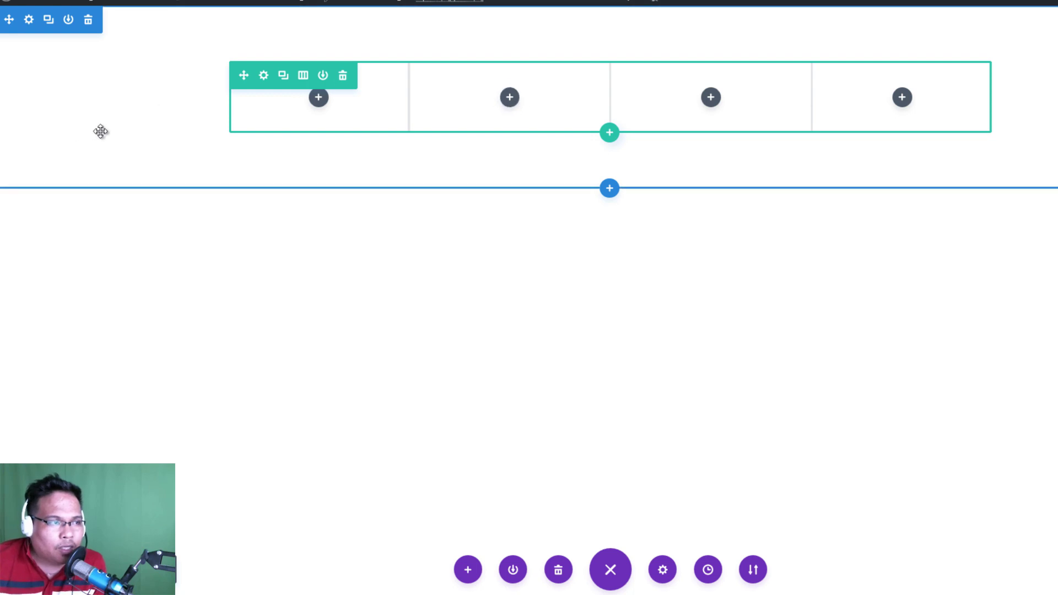
Step: Set the first section's background color to red #e02b20 and save the section settings
{"action": "left_click", "coordinate": [29, 21]}
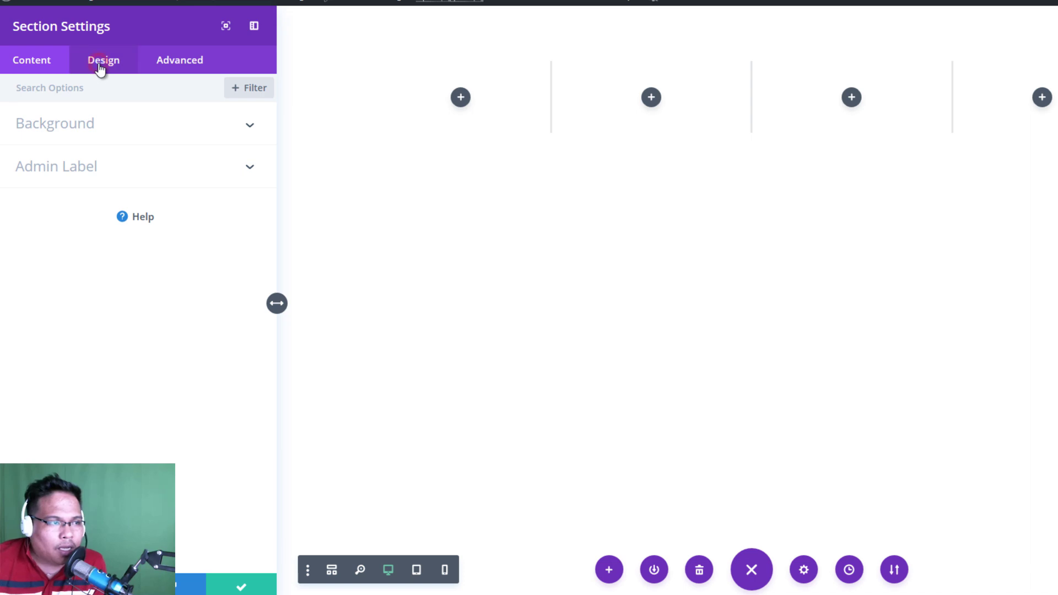
{"action": "left_click", "coordinate": [100, 67]}
{"action": "left_click", "coordinate": [35, 65]}
{"action": "left_click", "coordinate": [67, 124]}
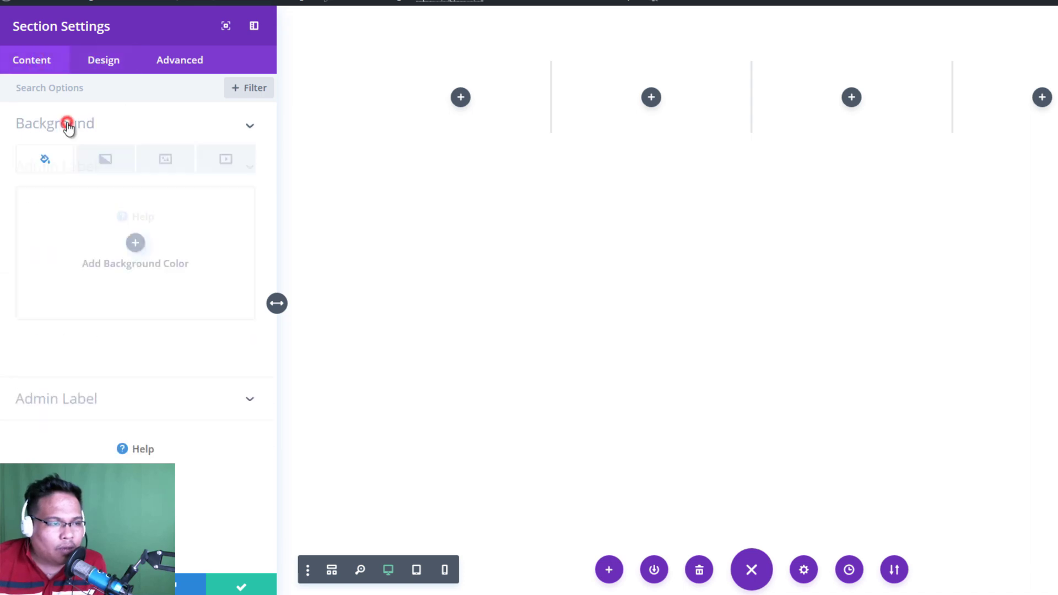
{"action": "left_click", "coordinate": [137, 242]}
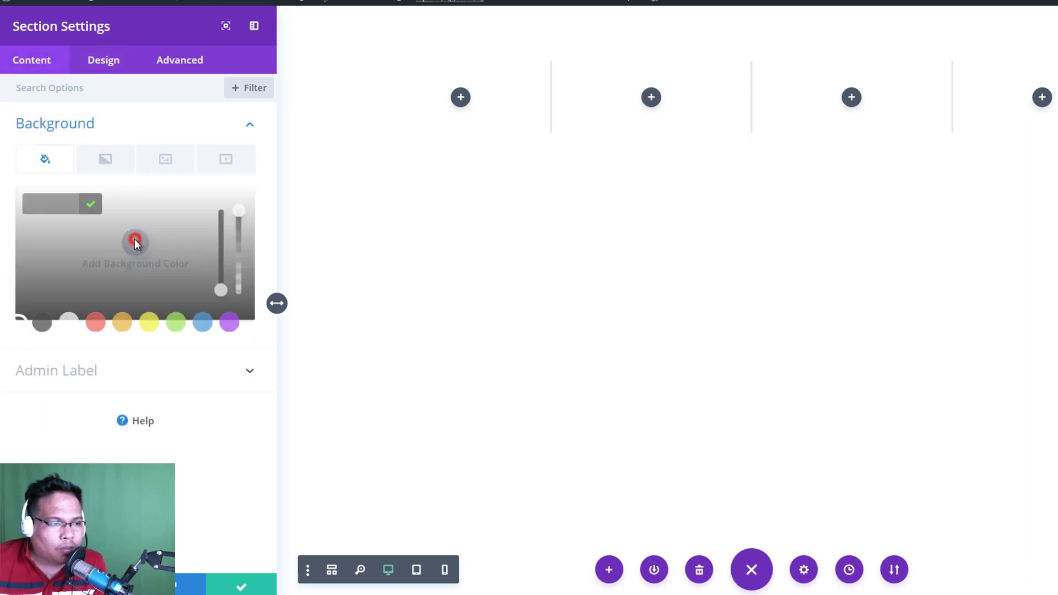
{"action": "left_click", "coordinate": [93, 323]}
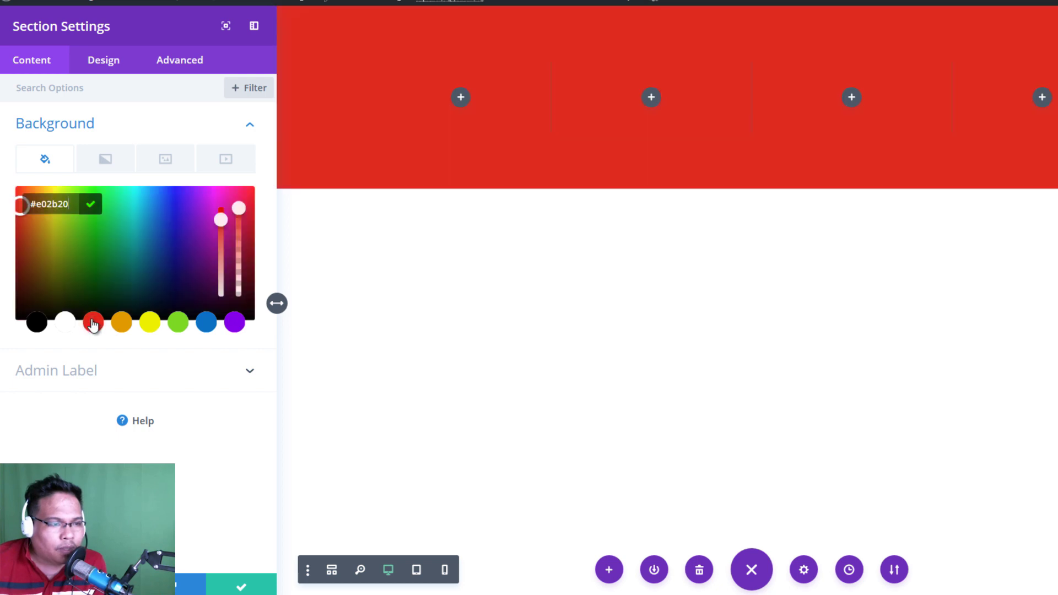
{"action": "left_click", "coordinate": [242, 587]}
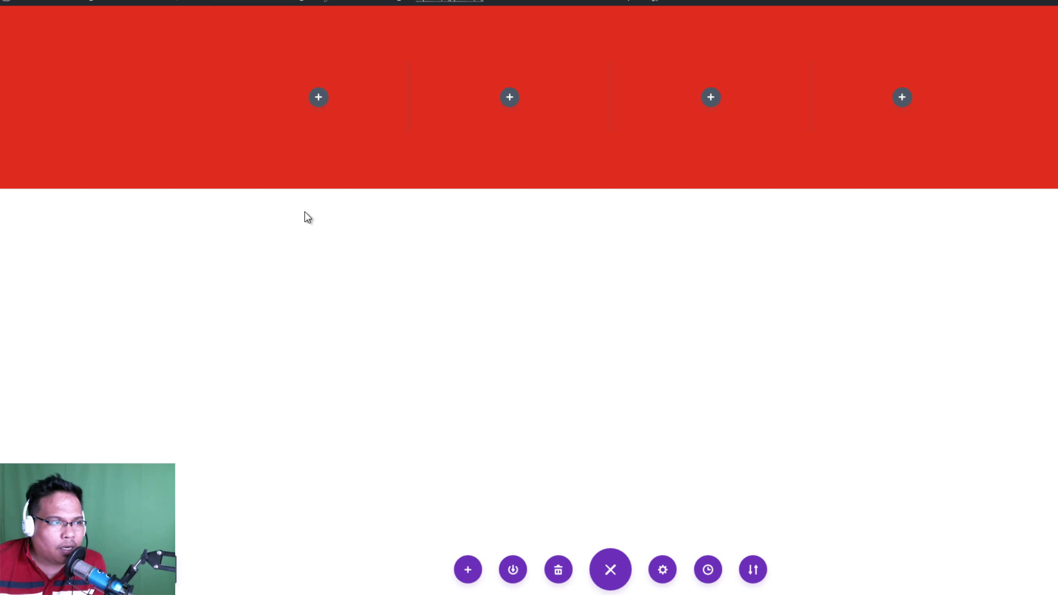
Step: Add a regular section below the red one with a two-column row, leaving its columns without modules
{"action": "mouse_move", "coordinate": [132, 87]}
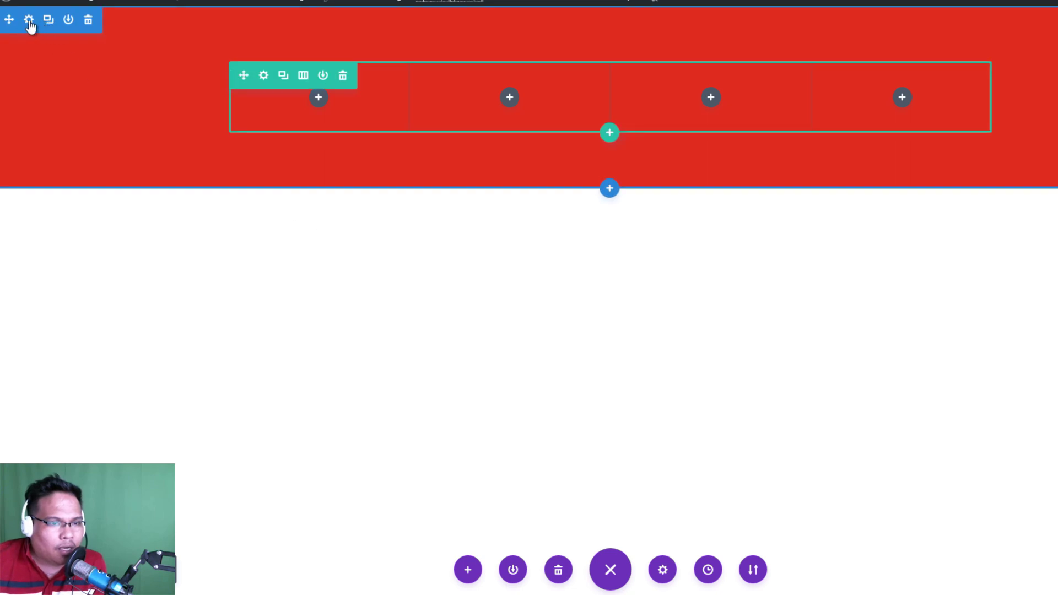
{"action": "left_click", "coordinate": [609, 189]}
{"action": "left_click", "coordinate": [526, 305]}
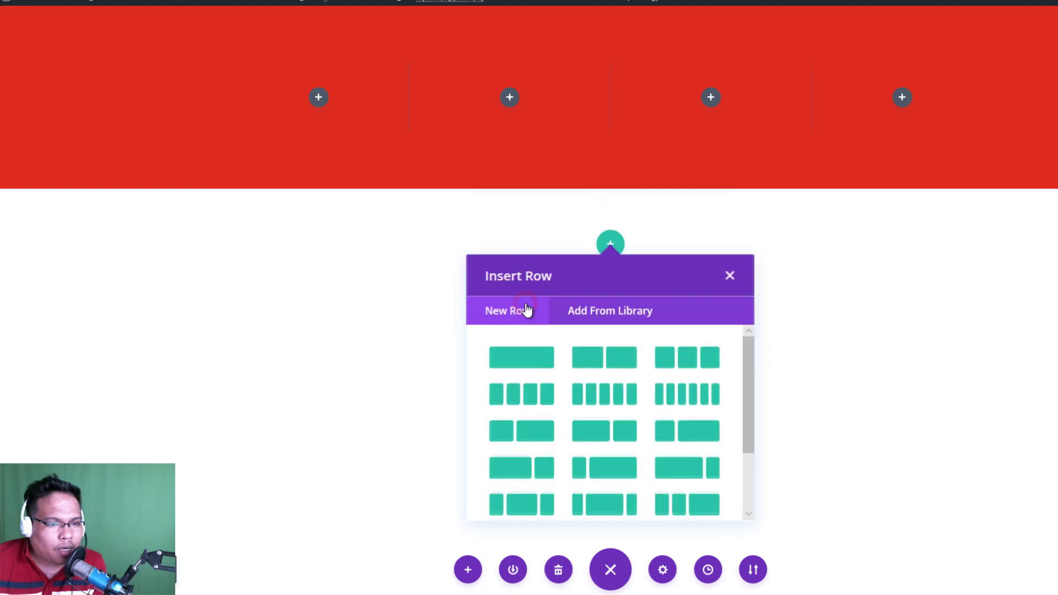
{"action": "left_click", "coordinate": [603, 356]}
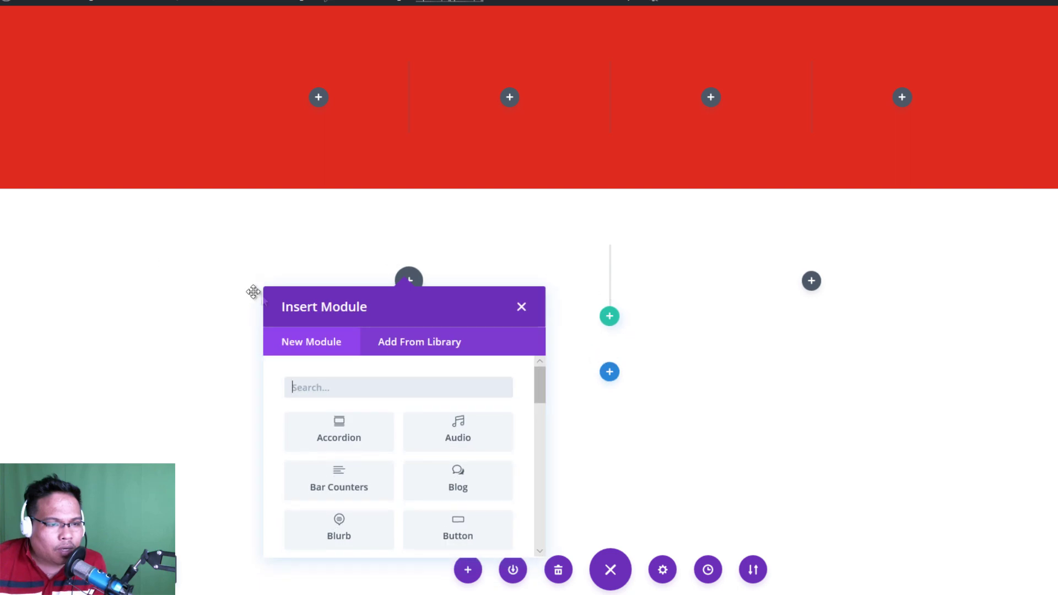
{"action": "left_click", "coordinate": [520, 309]}
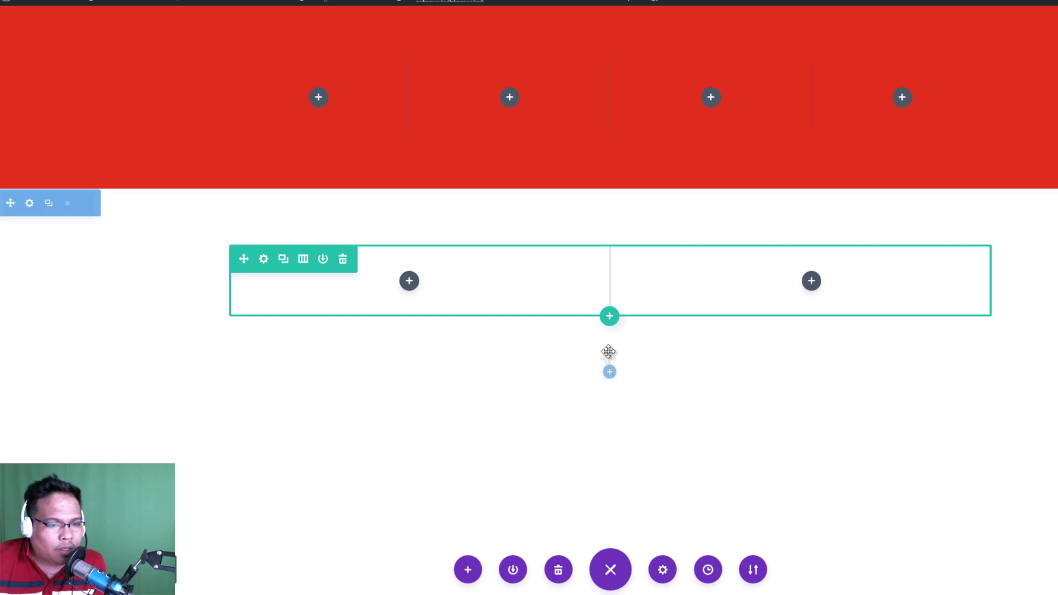
Step: Add a third regular section below the two-column one with a single-column row, leaving it without a module
{"action": "left_click", "coordinate": [610, 374]}
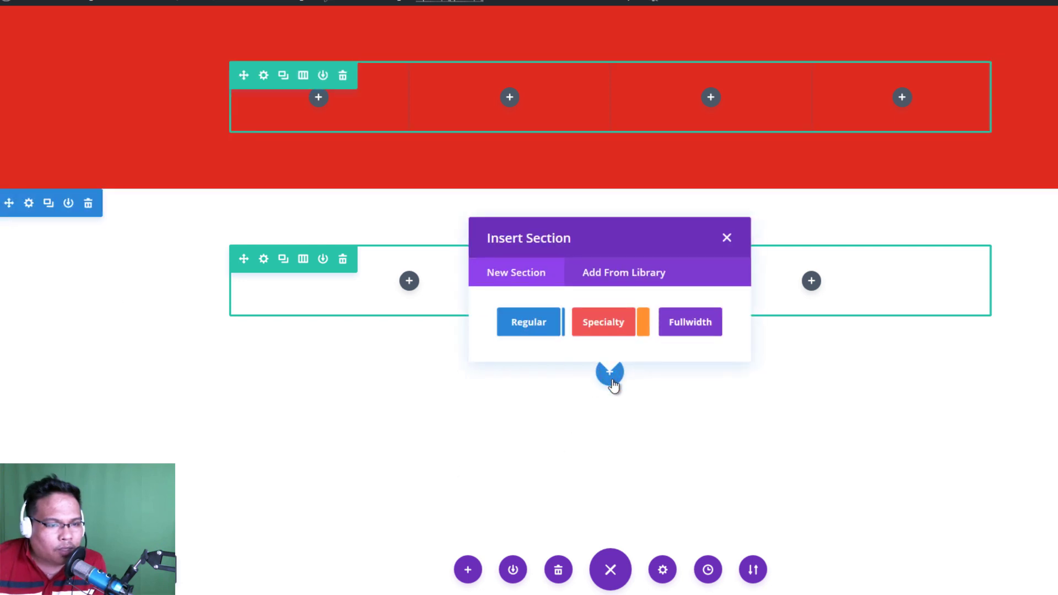
{"action": "left_click", "coordinate": [529, 324]}
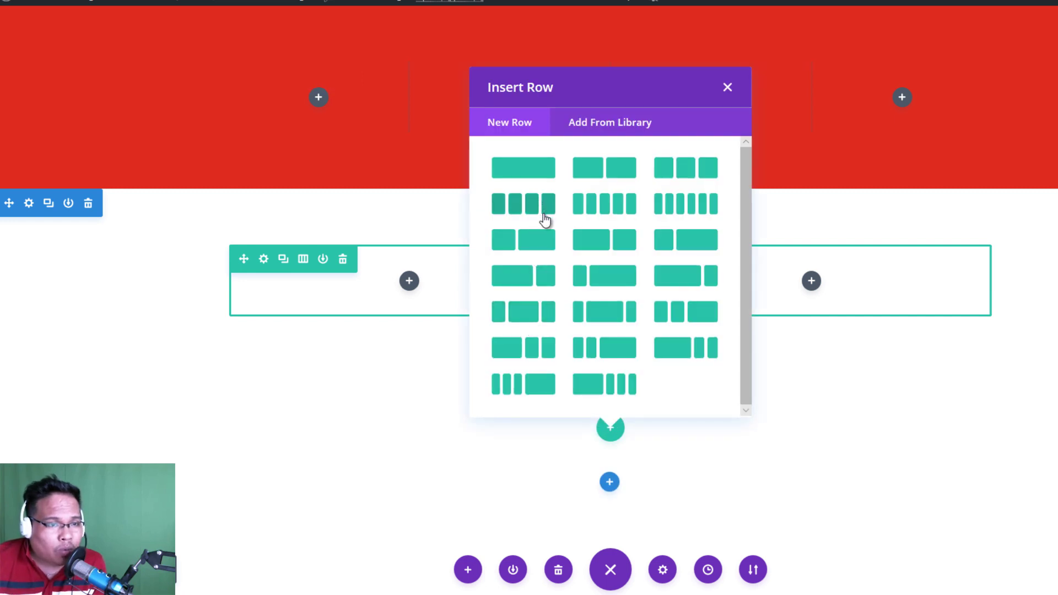
{"action": "left_click", "coordinate": [519, 171]}
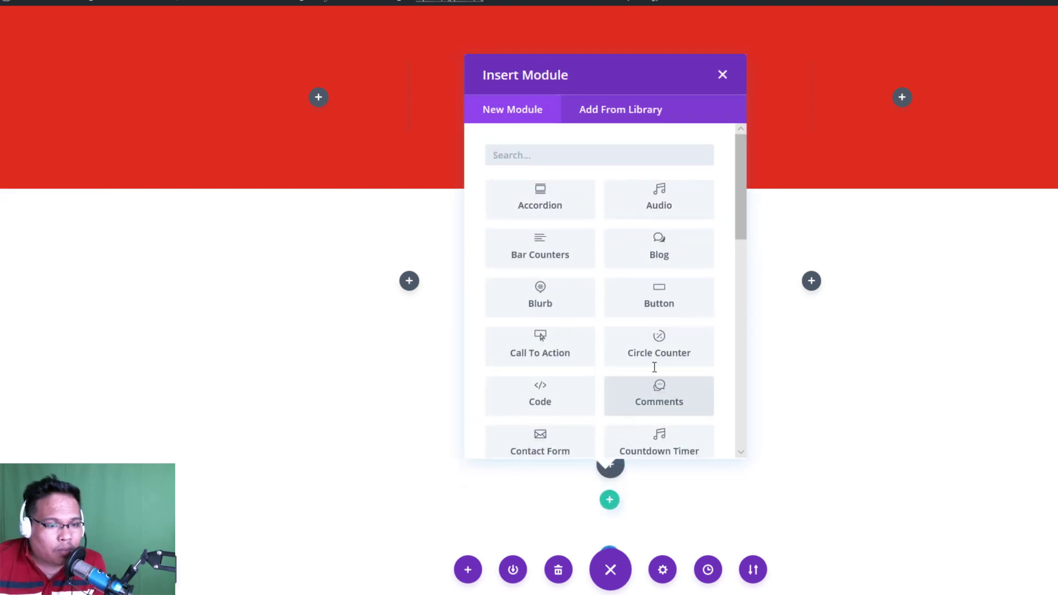
{"action": "left_click", "coordinate": [722, 75]}
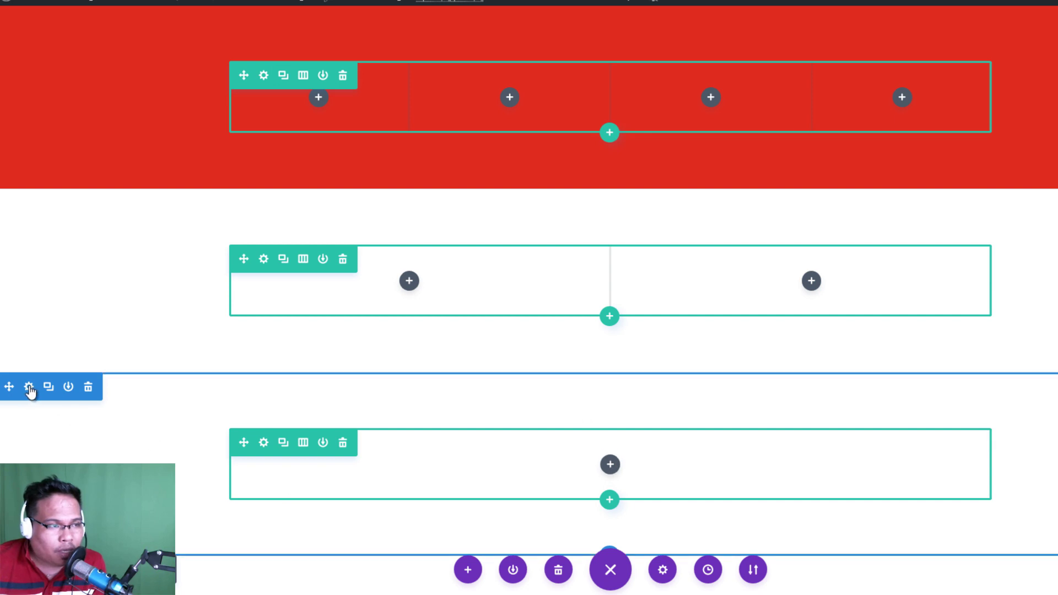
Step: Set the third section's background color to gray #939393 and save the section settings
{"action": "left_click_drag", "start_coordinate": [9, 203], "coordinate": [65, 300]}
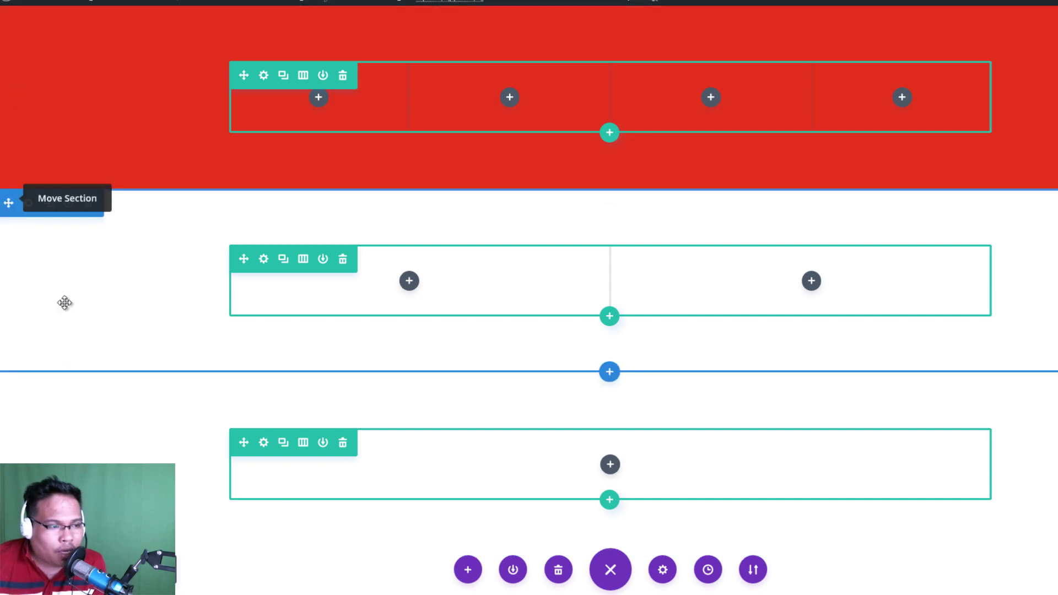
{"action": "left_click", "coordinate": [28, 387]}
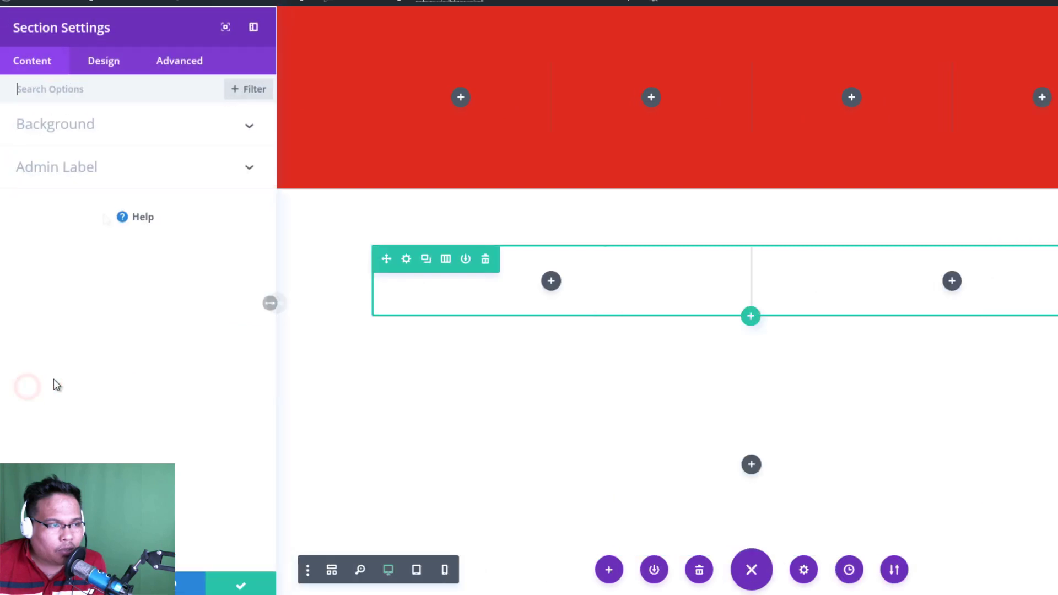
{"action": "left_click", "coordinate": [41, 124]}
{"action": "left_click", "coordinate": [137, 241]}
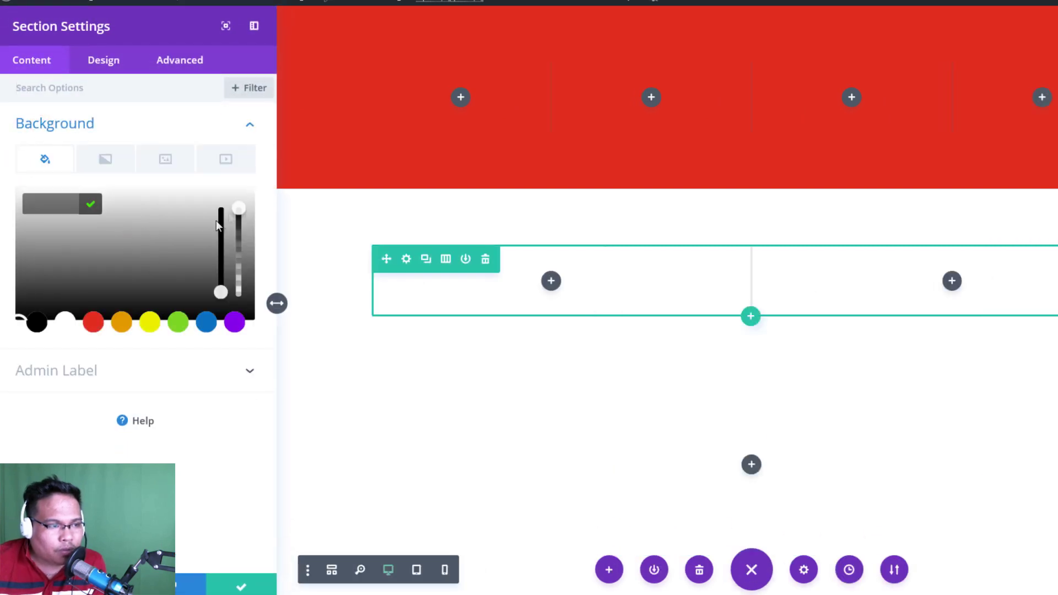
{"action": "mouse_move", "coordinate": [57, 226]}
{"action": "left_mouse_down"}
{"action": "mouse_move", "coordinate": [80, 238]}
{"action": "mouse_move", "coordinate": [72, 245]}
{"action": "left_mouse_up"}
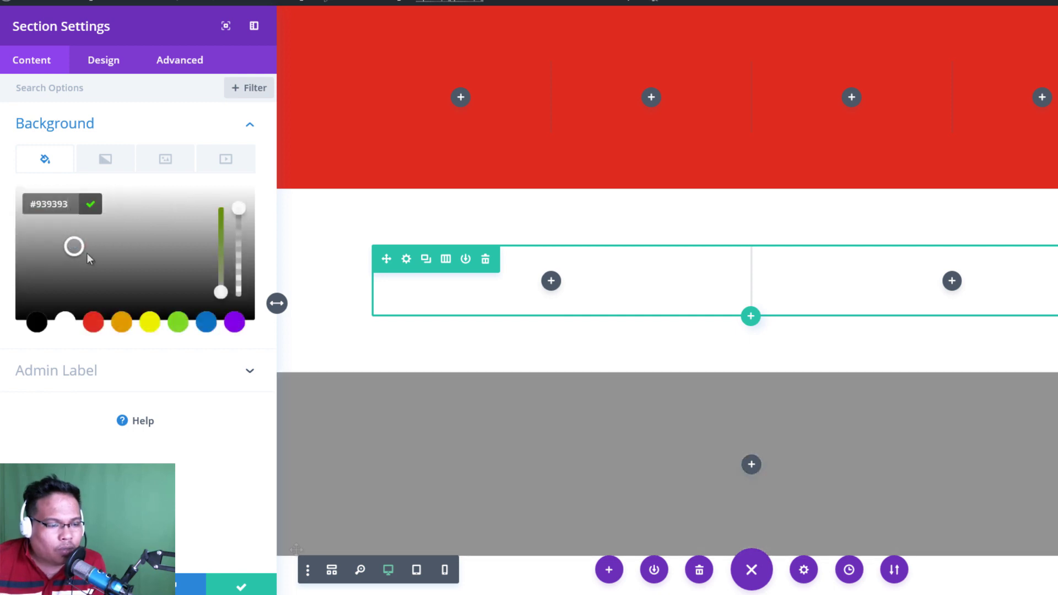
{"action": "left_click", "coordinate": [234, 582]}
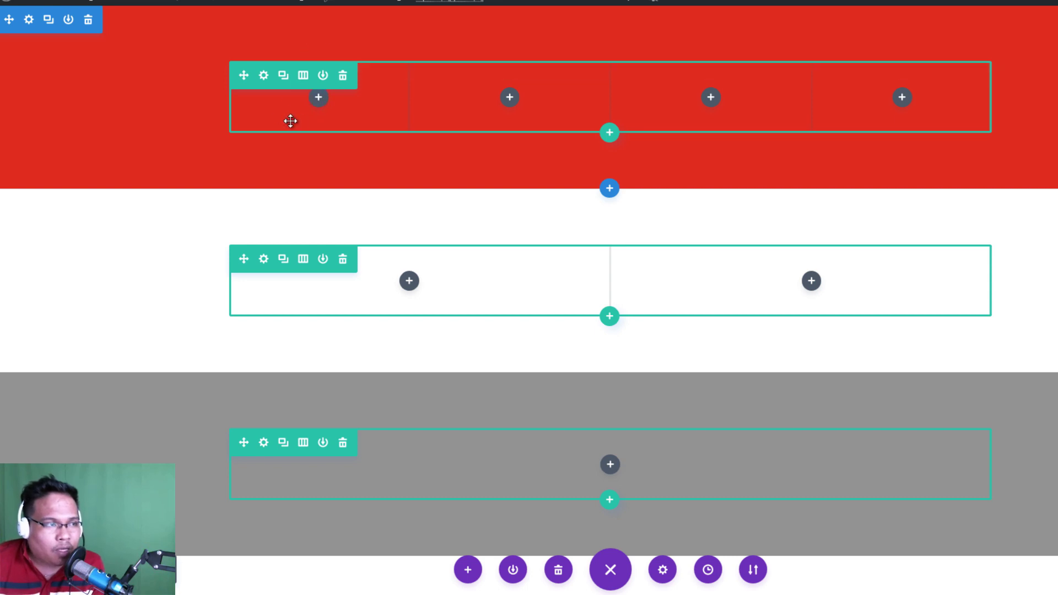
Step: Reorder the sections by moving the red one to the end of the page and the white one below the gray one
{"action": "left_click_drag", "start_coordinate": [10, 20], "coordinate": [25, 385]}
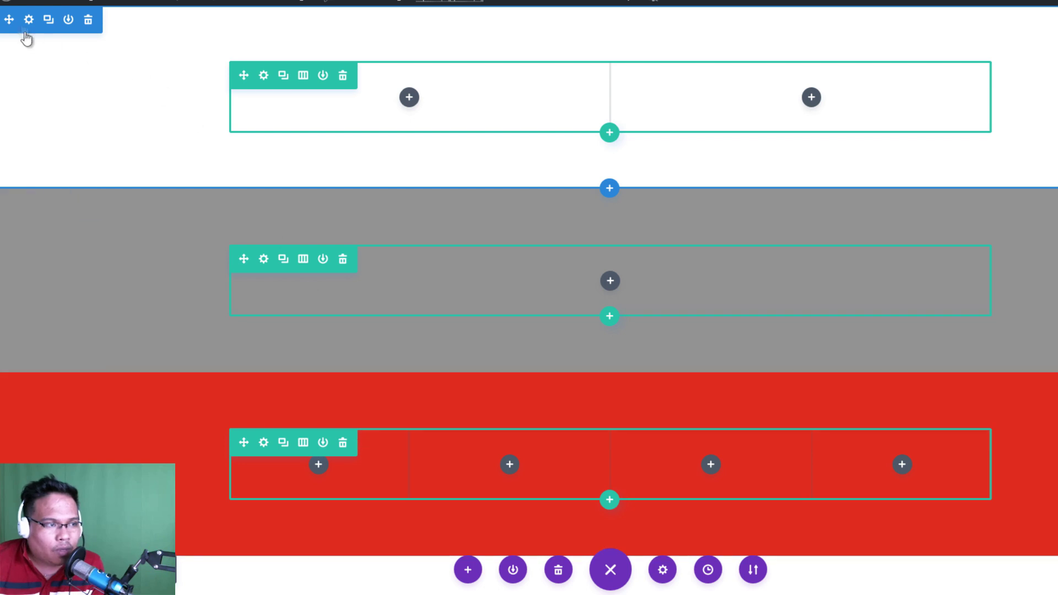
{"action": "left_click_drag", "start_coordinate": [9, 22], "coordinate": [593, 220]}
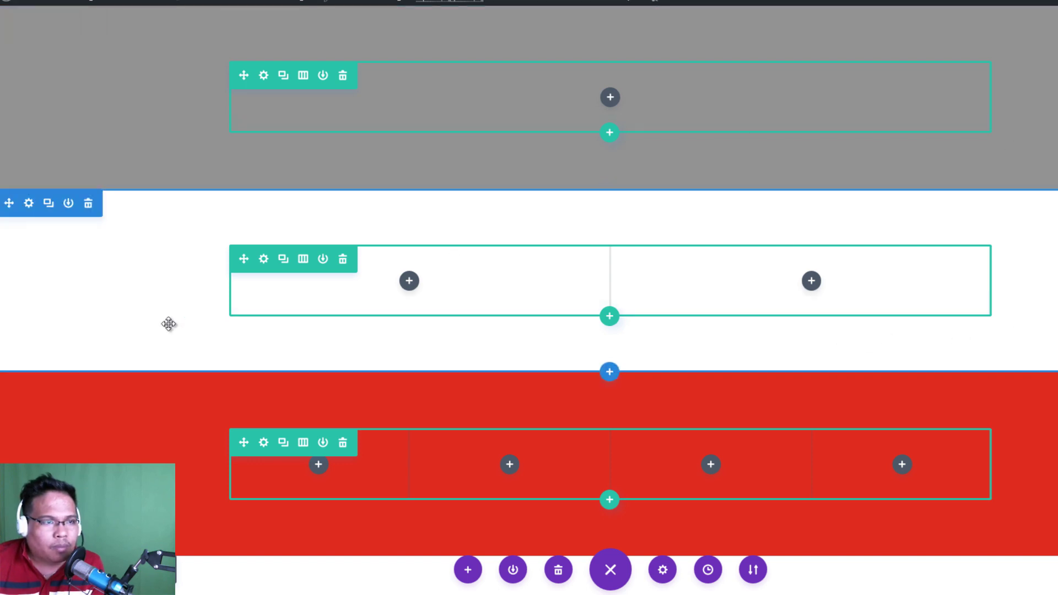
Step: Search the modules for "tex" and insert a Text module into the gray section's single-column row
{"action": "left_click", "coordinate": [609, 98]}
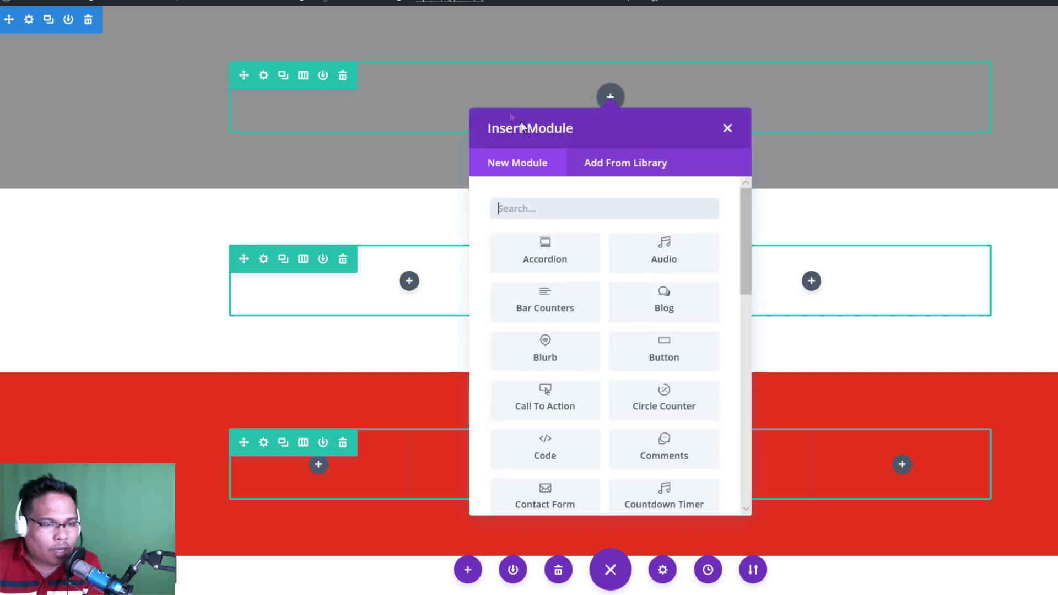
{"action": "type", "text": "te"}
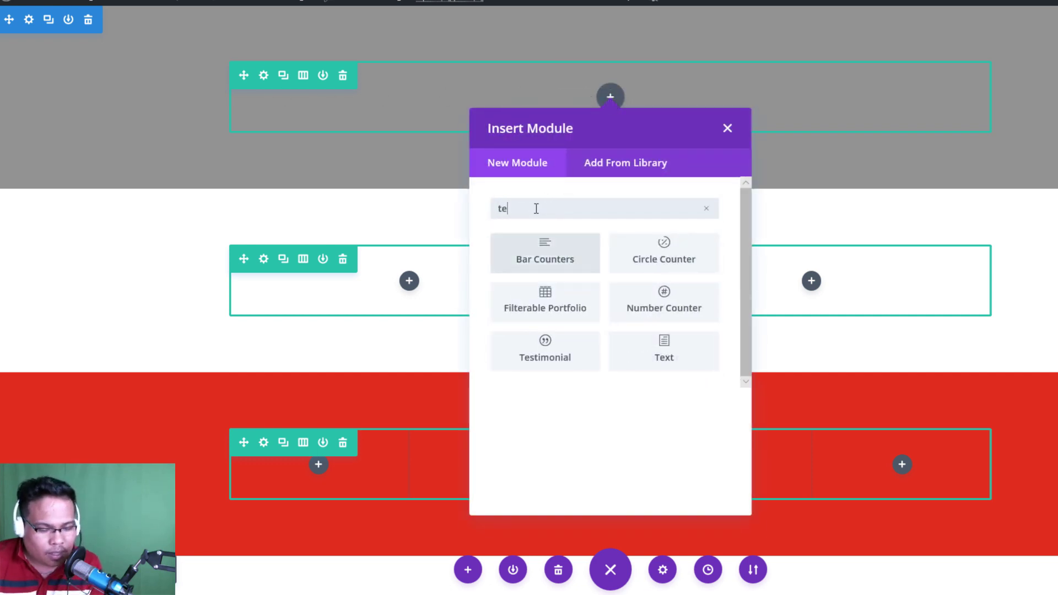
{"action": "type", "text": "x"}
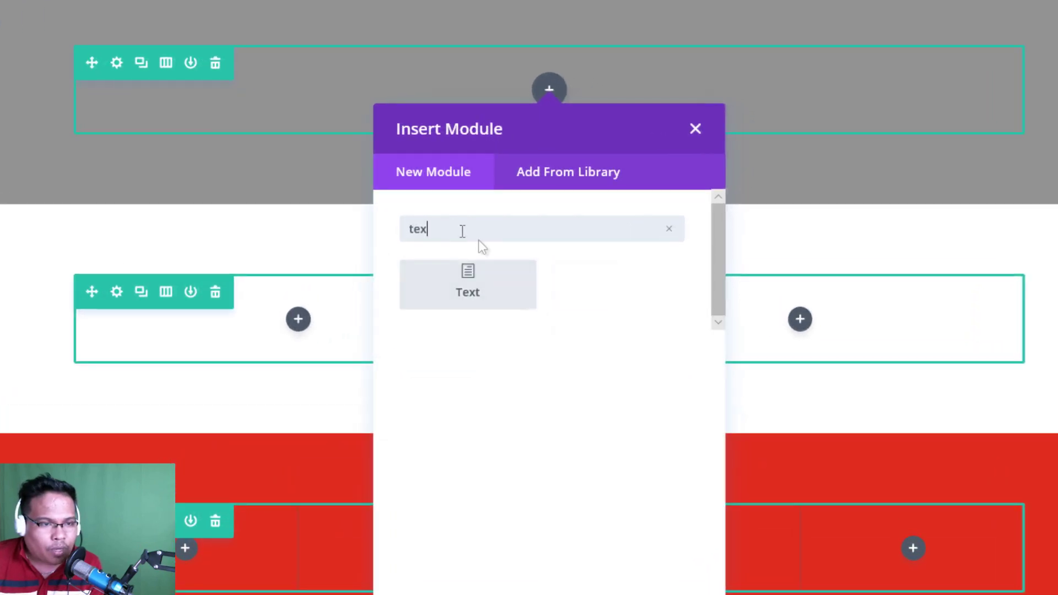
{"action": "left_click", "coordinate": [471, 301]}
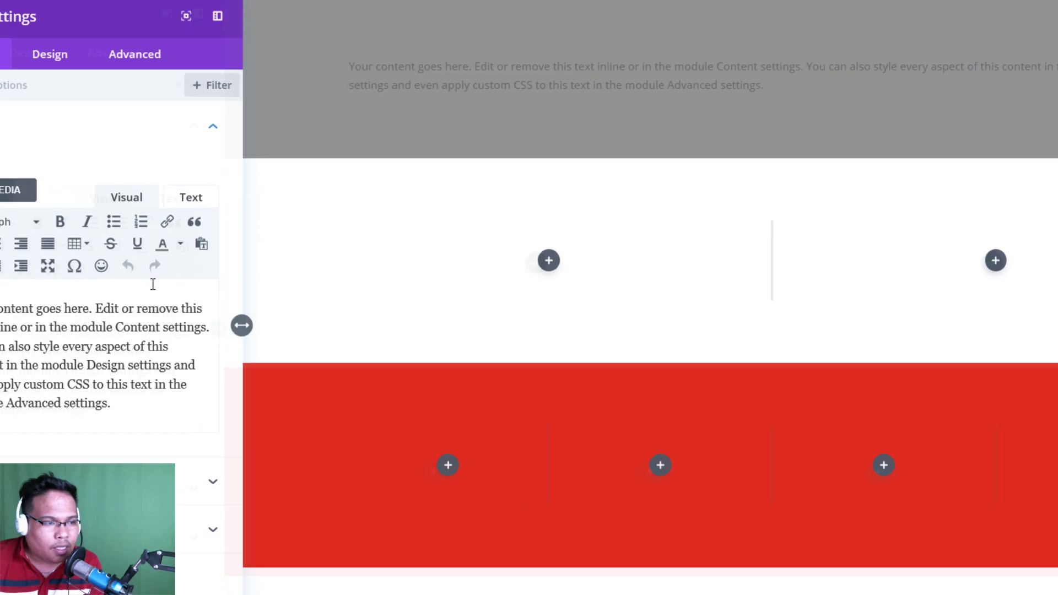
Step: Replace the gray section's placeholder text with "SUBSCRIBE TO GET MY 5 TOP CONVERTING LANDING PAGE DESIGN" and set its text size to 51px
{"action": "key", "text": "ctrl+a"}
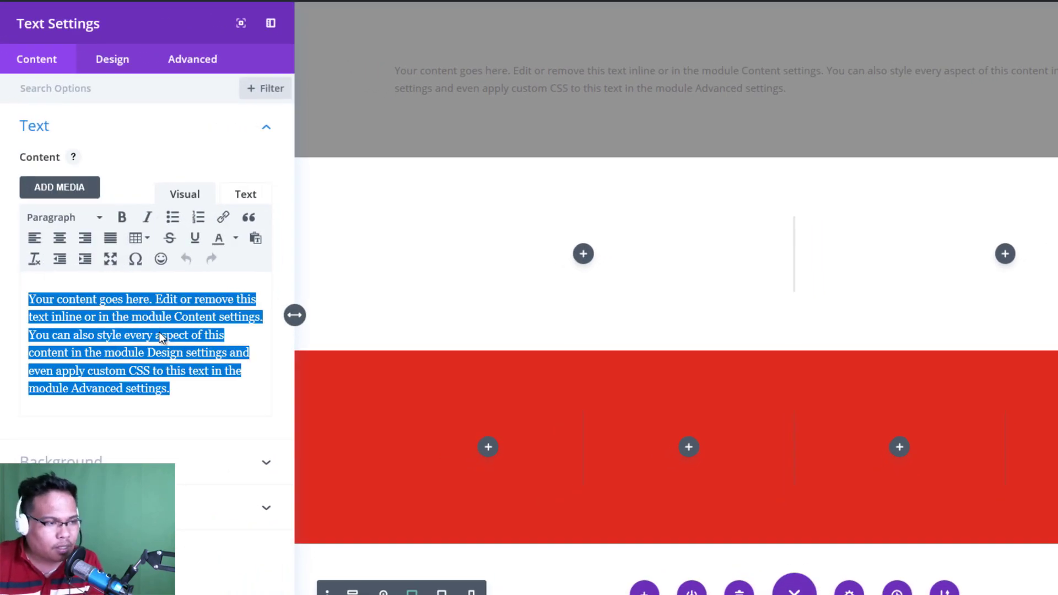
{"action": "type", "text": "SUBSCRIBE TO GET MY 5 TOP CONVERTING LANDING PAGE DESIGN"}
{"action": "left_click", "coordinate": [112, 59]}
{"action": "left_click", "coordinate": [98, 125]}
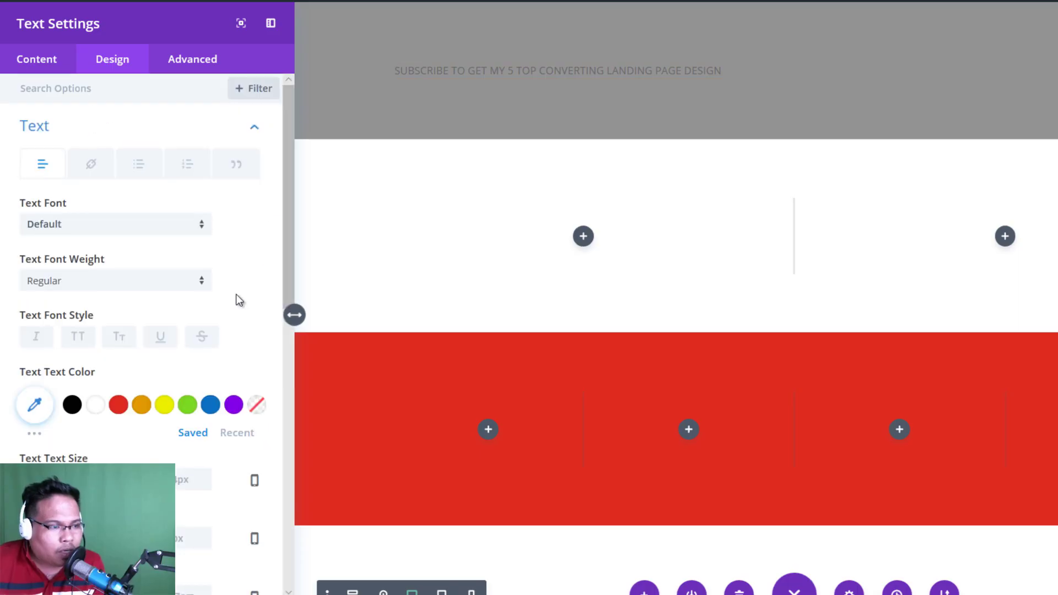
{"action": "scroll", "coordinate": [64, 396], "scroll_direction": "down", "scroll_amount": 2}
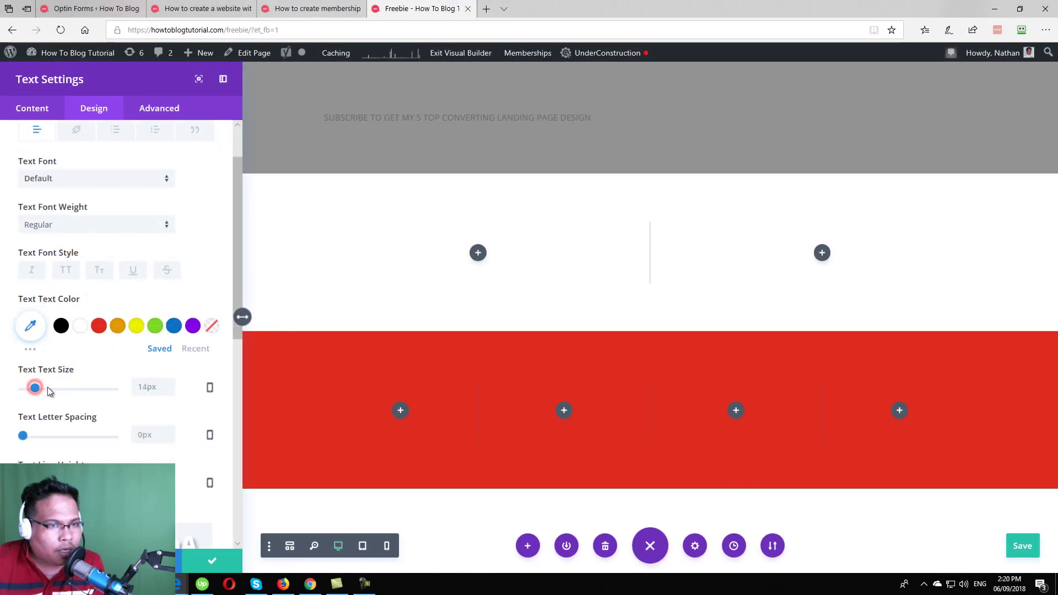
{"action": "left_click_drag", "start_coordinate": [48, 388], "coordinate": [69, 391]}
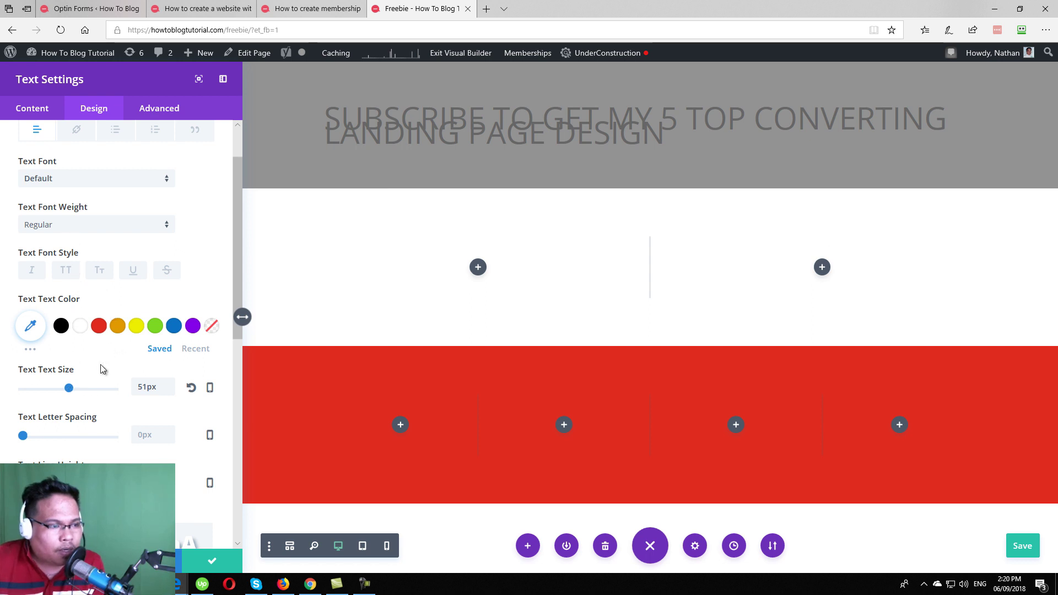
Step: Set the heading's line height to 1em and its text color to white, and open the text font choices
{"action": "scroll", "coordinate": [102, 369], "scroll_direction": "down", "scroll_amount": 1}
{"action": "left_click_drag", "start_coordinate": [59, 423], "coordinate": [23, 420]}
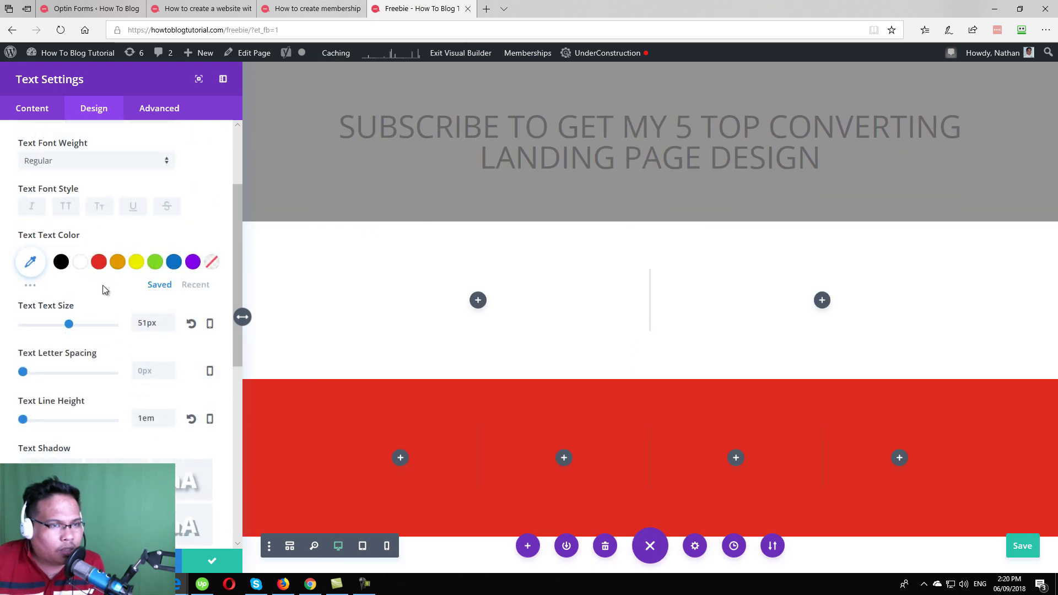
{"action": "left_click", "coordinate": [80, 263]}
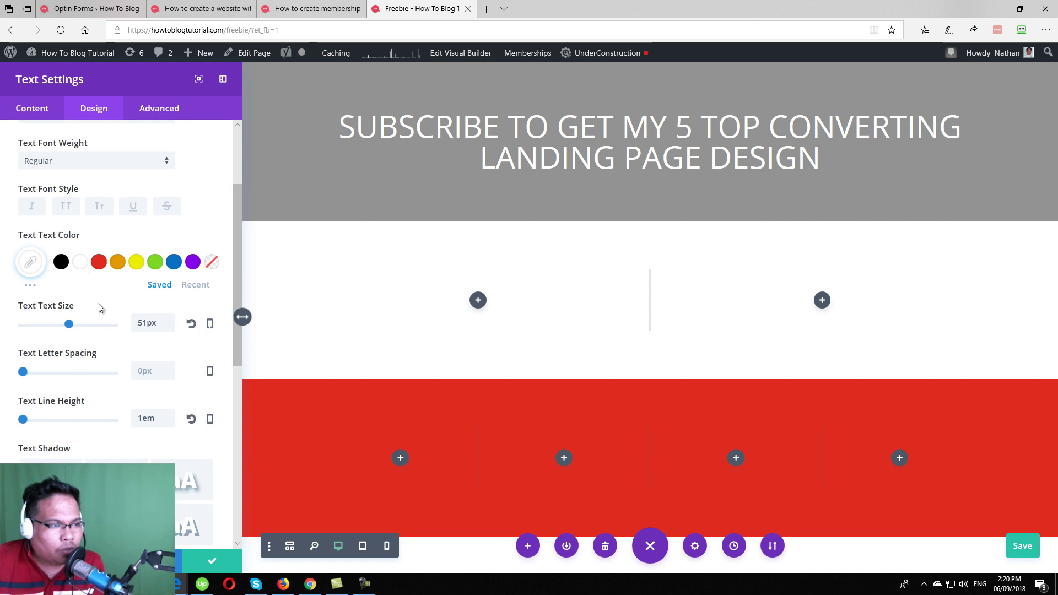
{"action": "scroll", "coordinate": [98, 305], "scroll_direction": "up", "scroll_amount": 3}
{"action": "left_click", "coordinate": [75, 243]}
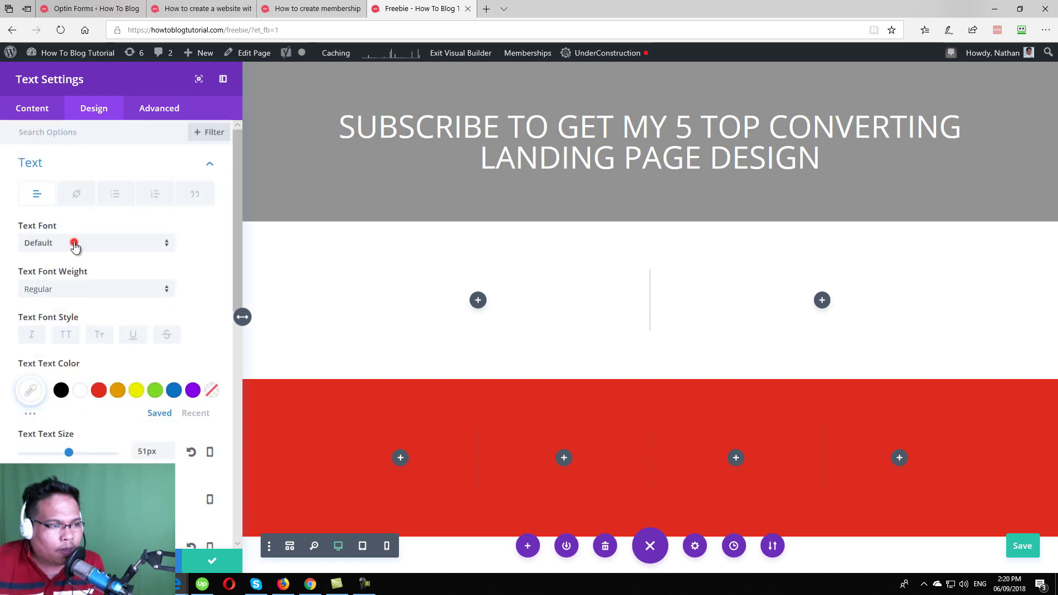
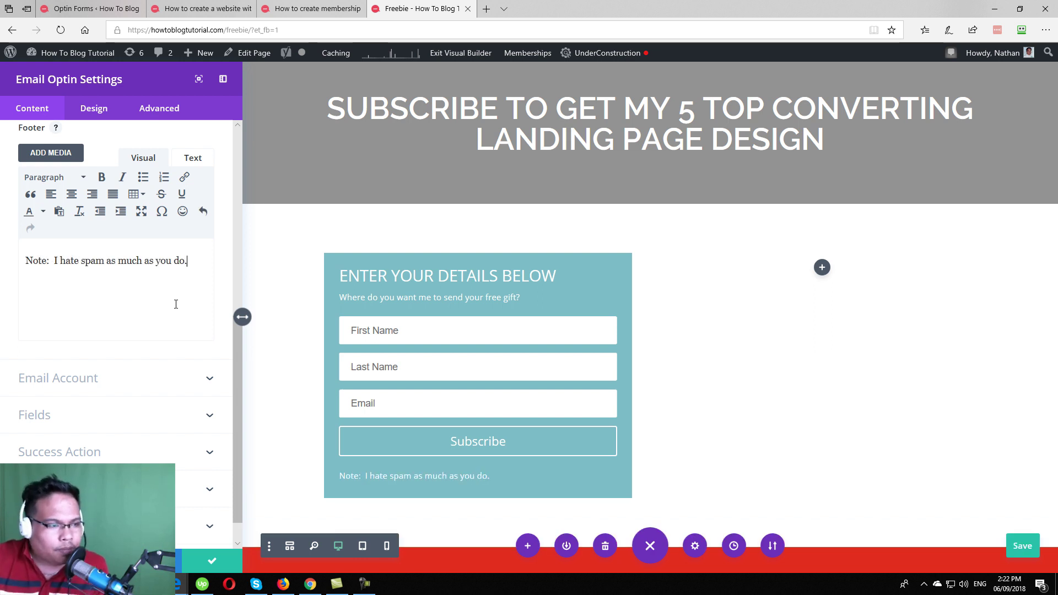
Step: Set the email opt-in form's service provider to Mailster and select the How To Blog Tutorial list
{"action": "scroll", "coordinate": [145, 290], "scroll_direction": "down", "scroll_amount": 1}
{"action": "left_click", "coordinate": [208, 347]}
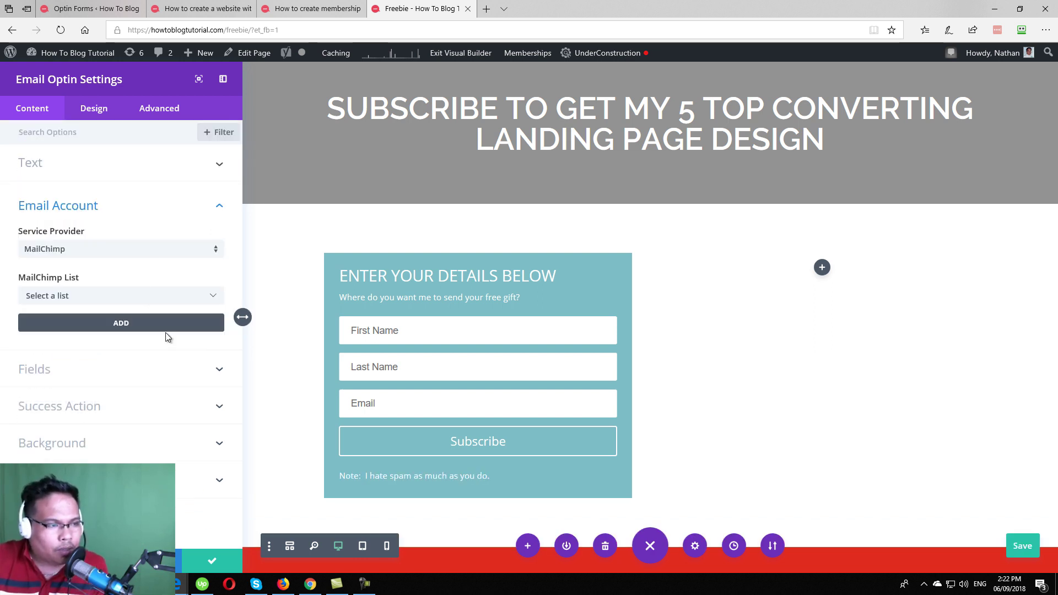
{"action": "left_click", "coordinate": [157, 251]}
{"action": "scroll", "coordinate": [156, 307], "scroll_direction": "down", "scroll_amount": 3}
{"action": "left_click", "coordinate": [132, 377]}
{"action": "left_click", "coordinate": [137, 298]}
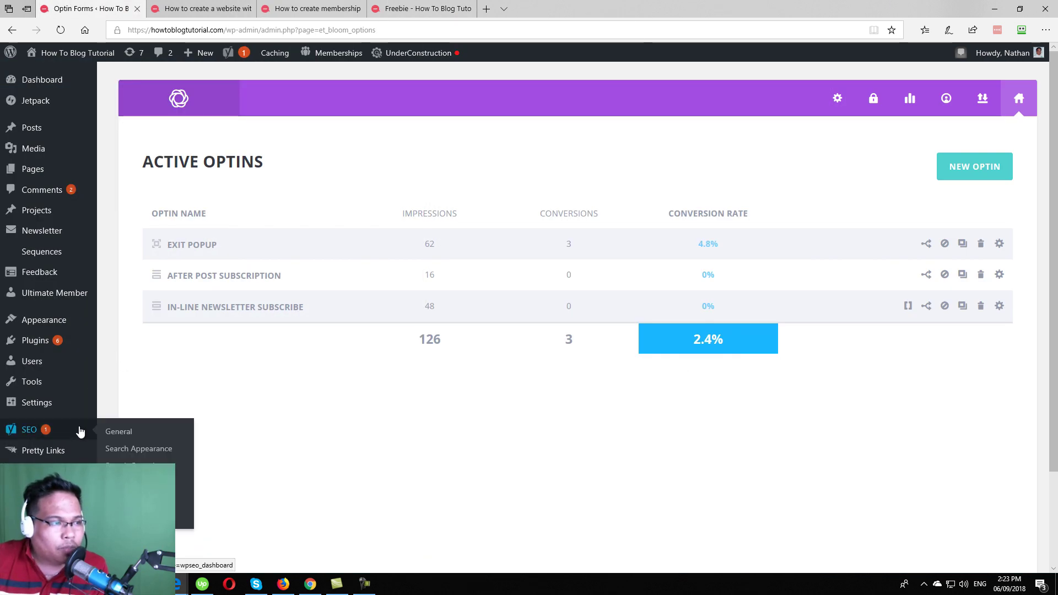
Step: Look through the WordPress admin menu on the Optin Forms page for the Newsletter entry, and return to the Freebie page
{"action": "scroll", "coordinate": [94, 425], "scroll_direction": "down", "scroll_amount": 2}
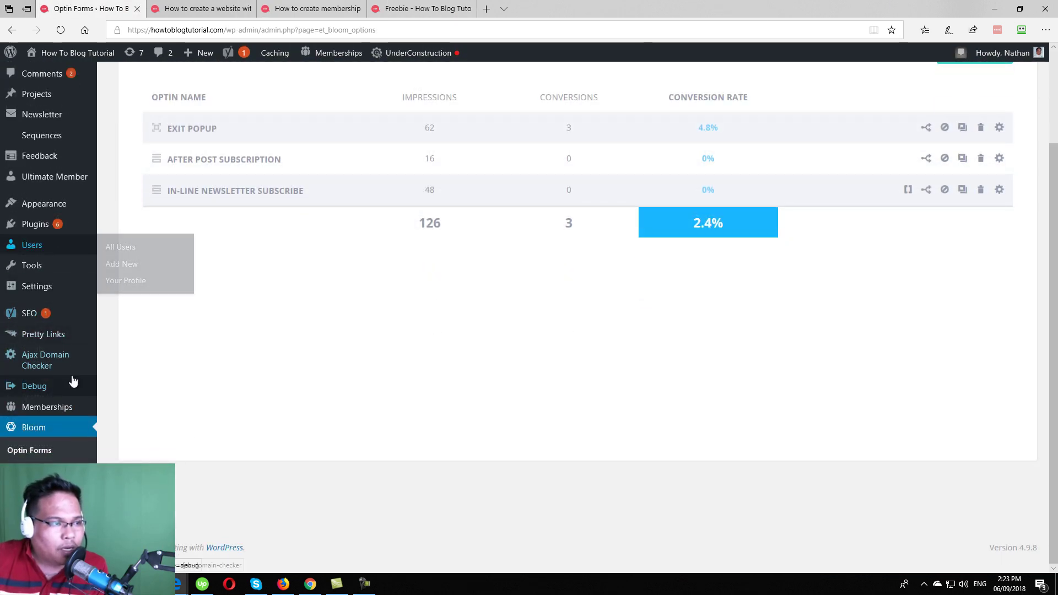
{"action": "scroll", "coordinate": [74, 375], "scroll_direction": "up", "scroll_amount": 1}
{"action": "scroll", "coordinate": [83, 378], "scroll_direction": "up", "scroll_amount": 1}
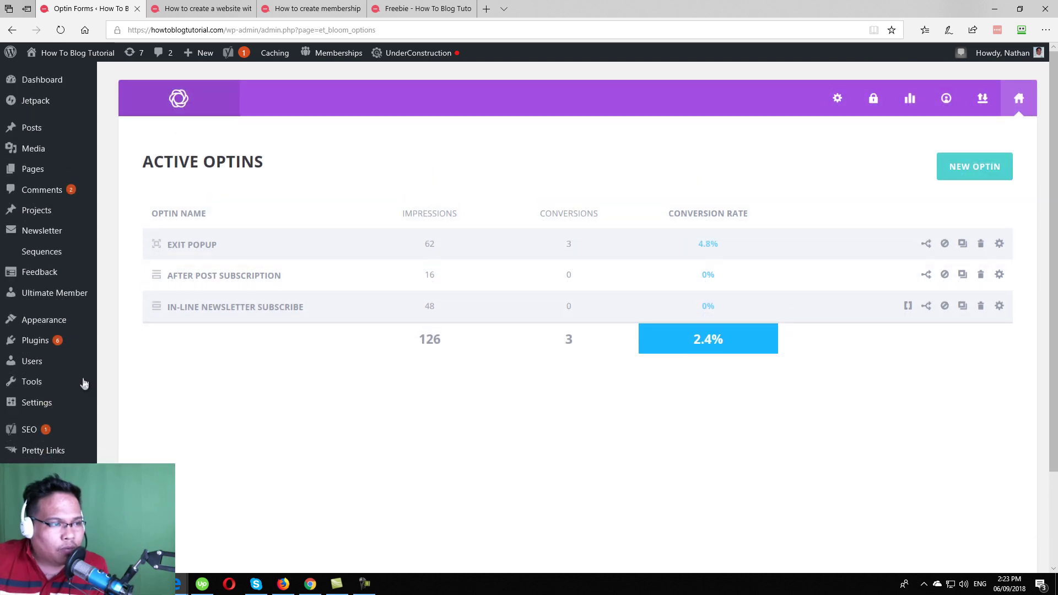
{"action": "mouse_move", "coordinate": [60, 234]}
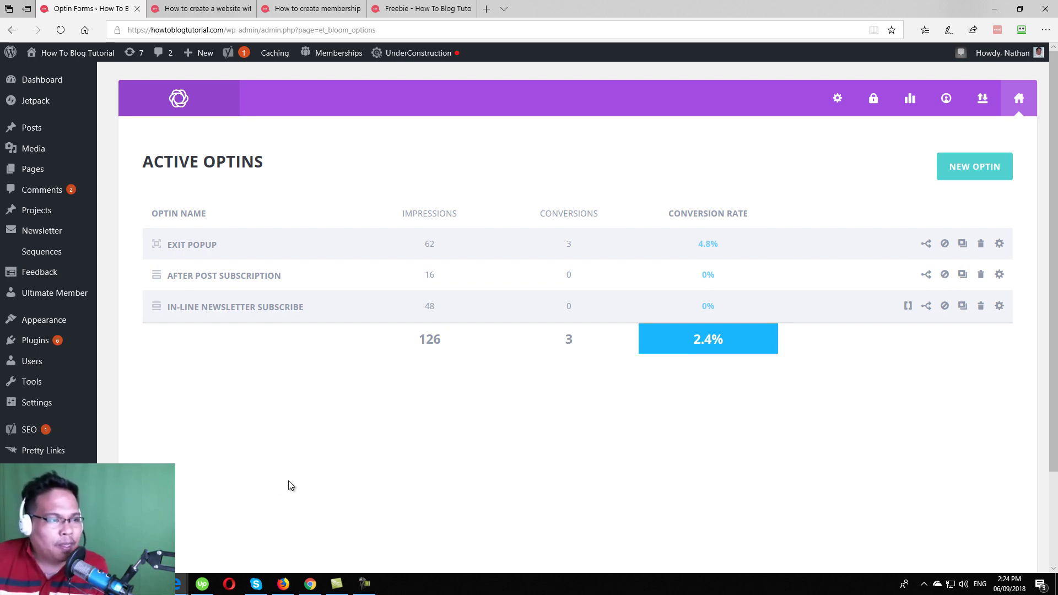
{"action": "key", "text": "ctrl+shift+Tab"}
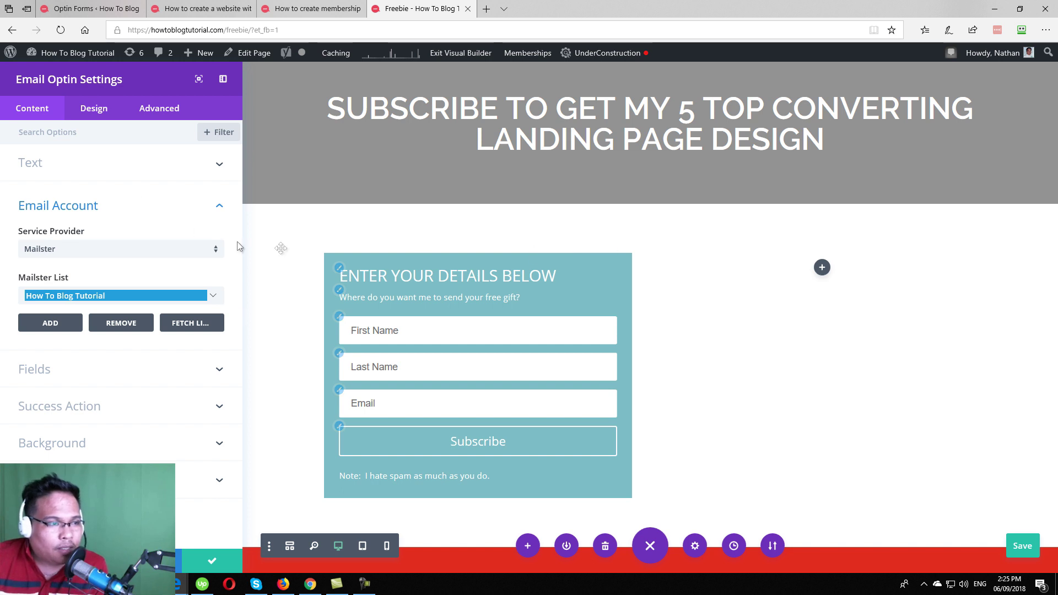
Step: Turn off the fullwidth layout for the opt-in form's First Name and Last Name fields
{"action": "left_click", "coordinate": [84, 111]}
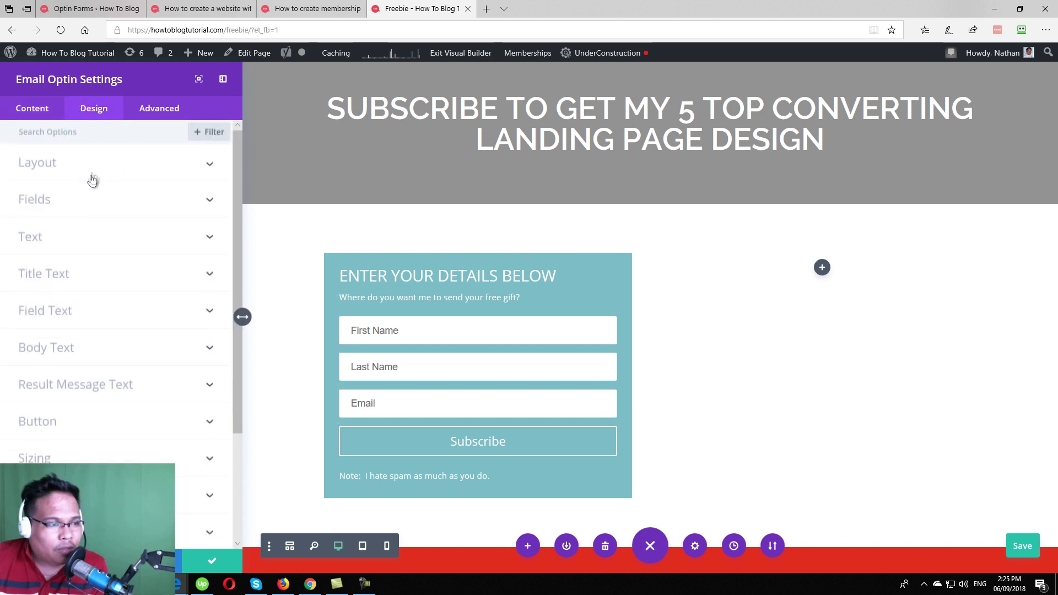
{"action": "left_click", "coordinate": [119, 171]}
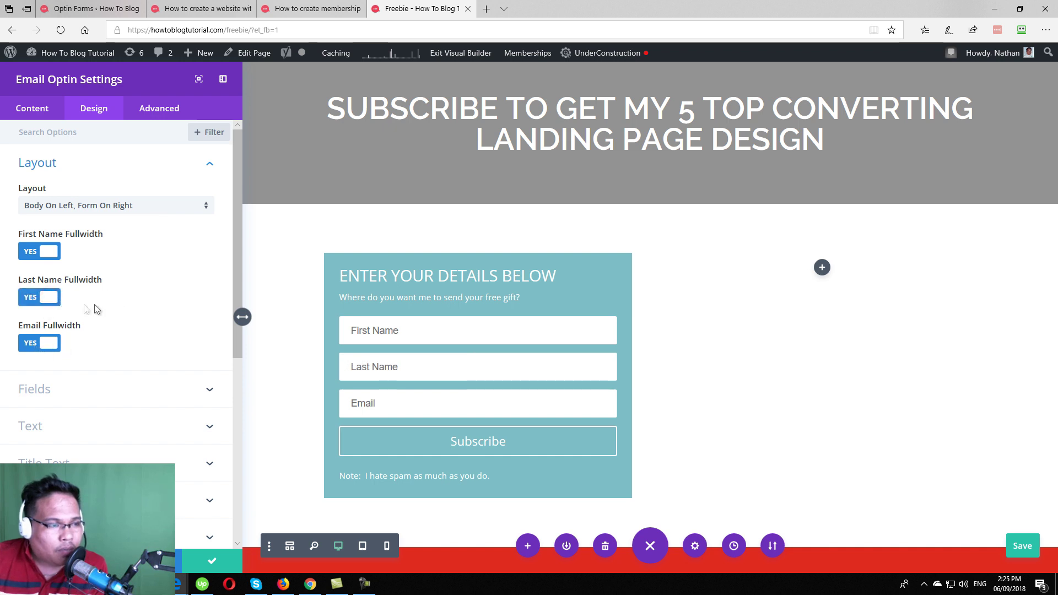
{"action": "left_click", "coordinate": [49, 297]}
{"action": "left_click", "coordinate": [51, 249]}
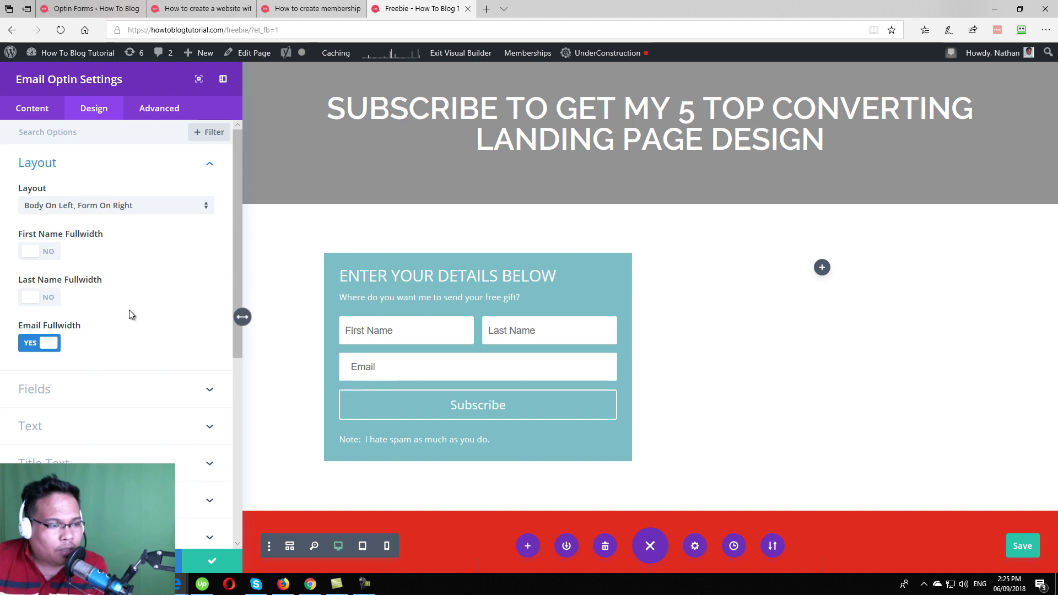
Step: Change the opt-in form's background color to semi-transparent red, rgba(224,43,32,0.63)
{"action": "scroll", "coordinate": [130, 312], "scroll_direction": "down", "scroll_amount": 6}
{"action": "left_click", "coordinate": [32, 108]}
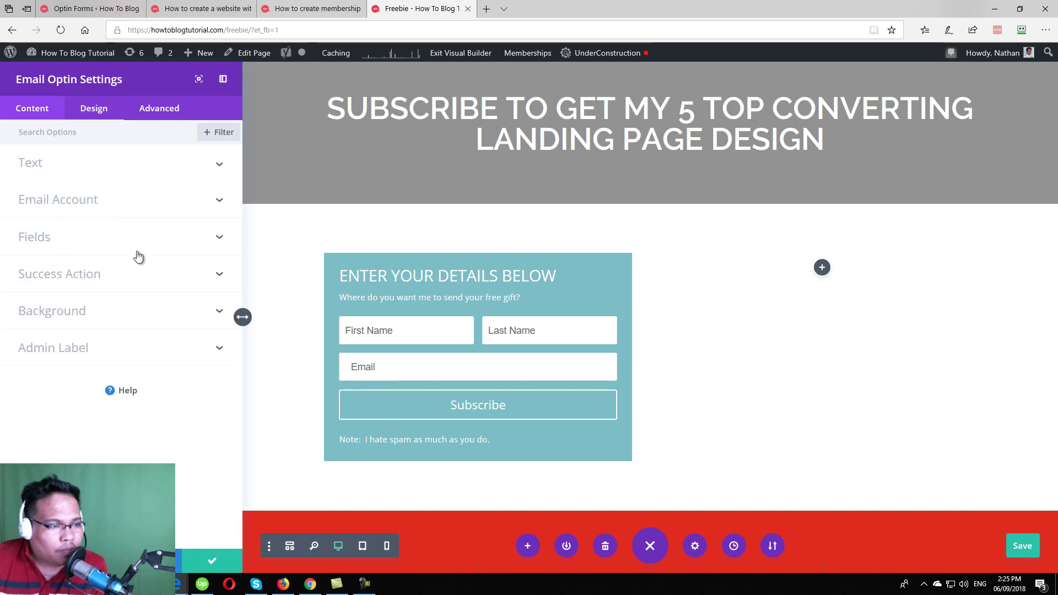
{"action": "left_click", "coordinate": [121, 310]}
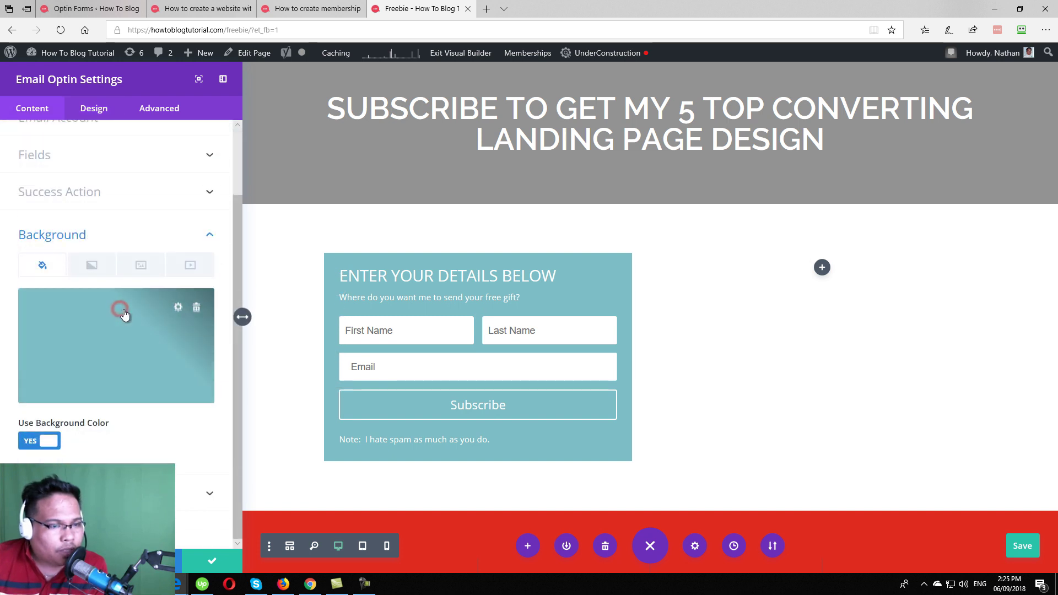
{"action": "left_click", "coordinate": [91, 347]}
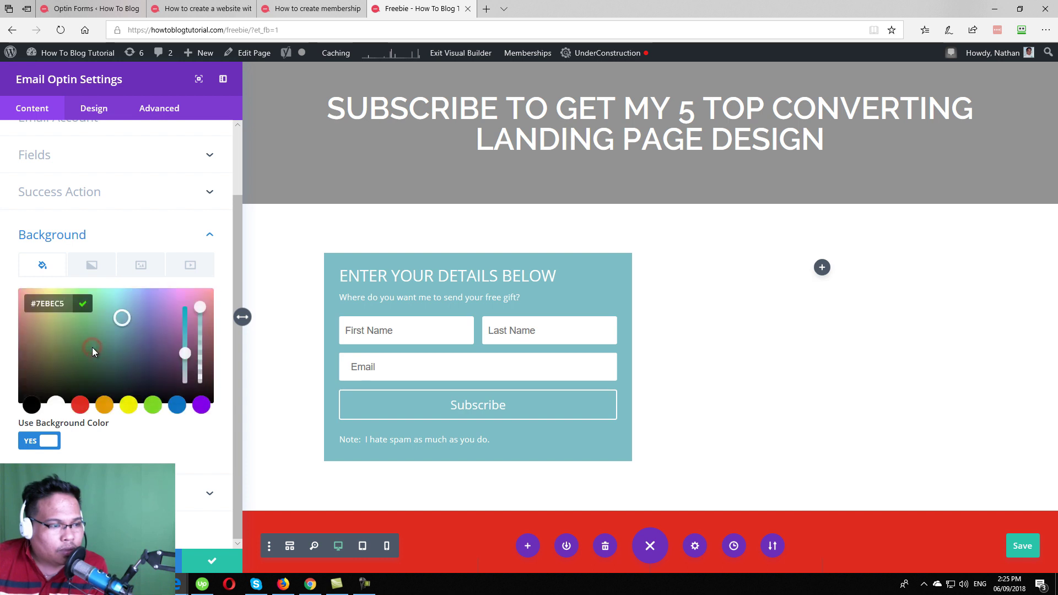
{"action": "left_click", "coordinate": [81, 406]}
{"action": "left_click_drag", "start_coordinate": [200, 308], "coordinate": [197, 342]}
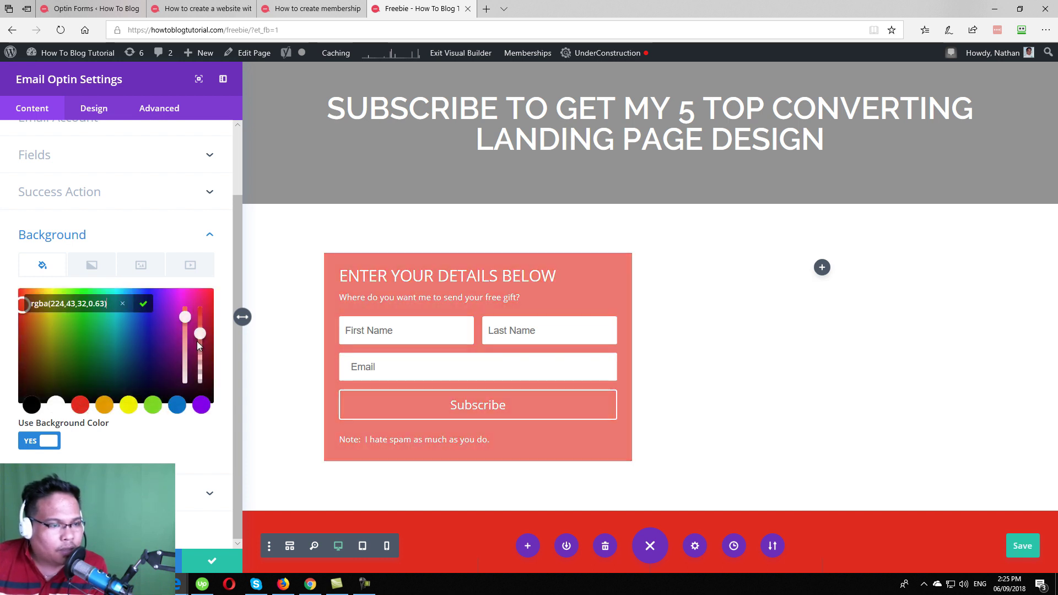
Step: Make the form's success action display the message "Thank you for subscribing. Your gift is on the way."
{"action": "left_click", "coordinate": [116, 191]}
{"action": "left_click", "coordinate": [118, 325]}
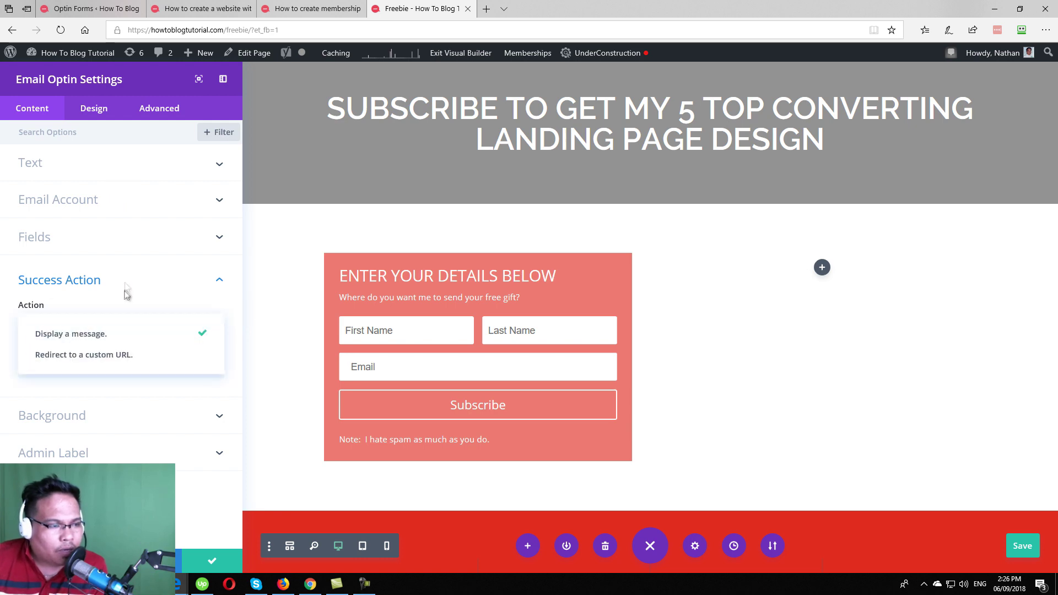
{"action": "left_click", "coordinate": [71, 334]}
{"action": "left_click", "coordinate": [87, 370]}
{"action": "type", "text": "Thank you for subscribing.  Your gift is on the way."}
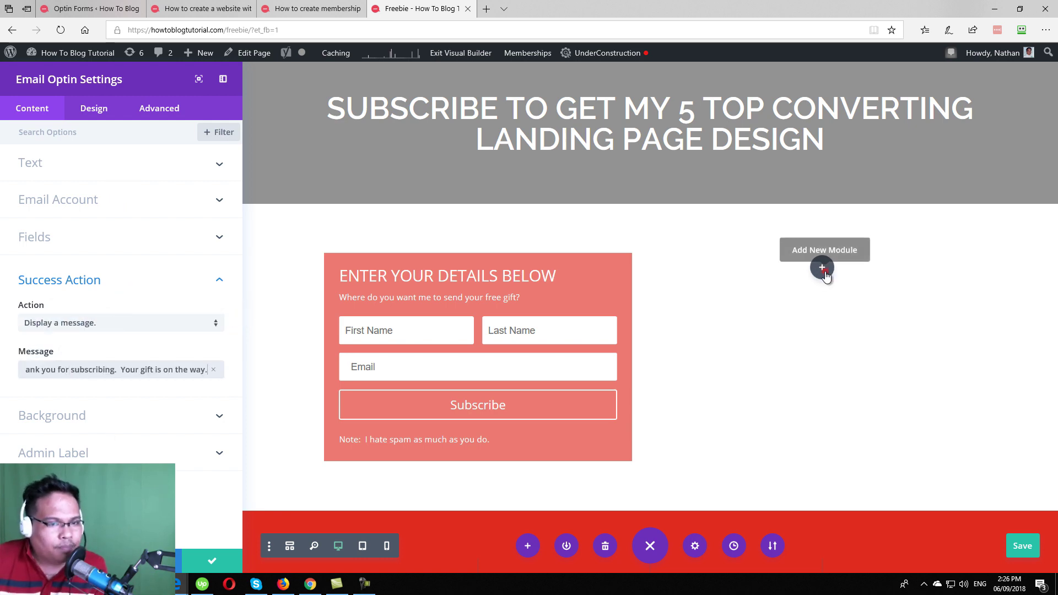
Step: Add an image module beside the form with the portrait from the media library, framed by a red circular border, and save it
{"action": "left_click", "coordinate": [822, 267]}
{"action": "scroll", "coordinate": [803, 418], "scroll_direction": "down", "scroll_amount": 5}
{"action": "left_click", "coordinate": [662, 397]}
{"action": "scroll", "coordinate": [519, 234], "scroll_direction": "up", "scroll_amount": 5}
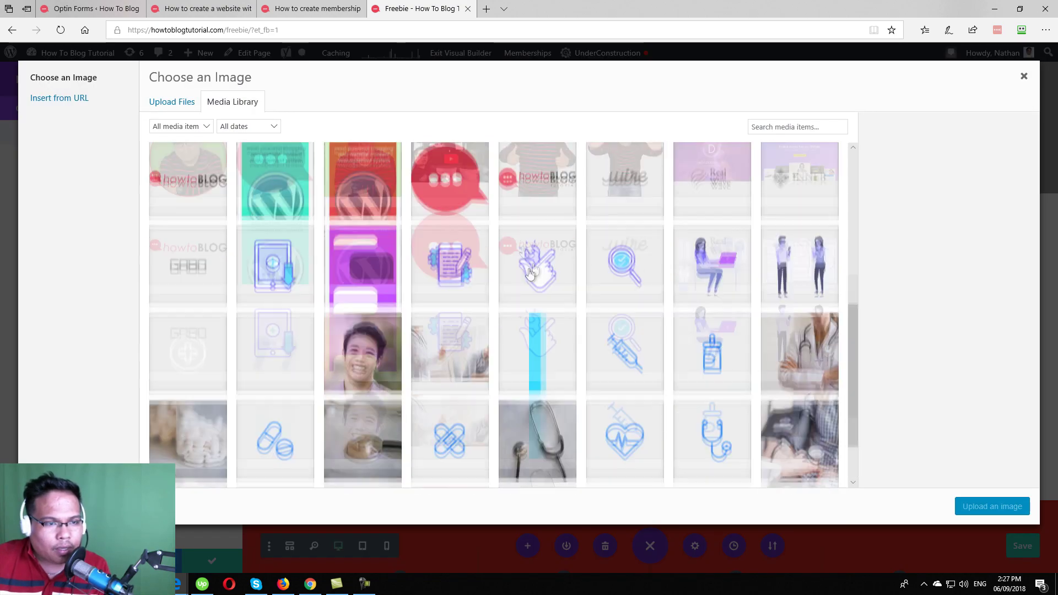
{"action": "double_click", "coordinate": [188, 243]}
{"action": "left_click_drag", "start_coordinate": [127, 298], "coordinate": [63, 298]}
{"action": "left_click", "coordinate": [212, 560]}
Step: Insert a Text module below the portrait reading "Please fill up the form to the left to receive my 5 Top Converting Landing Page Design."
{"action": "left_click", "coordinate": [700, 345]}
{"action": "type", "text": "tex"}
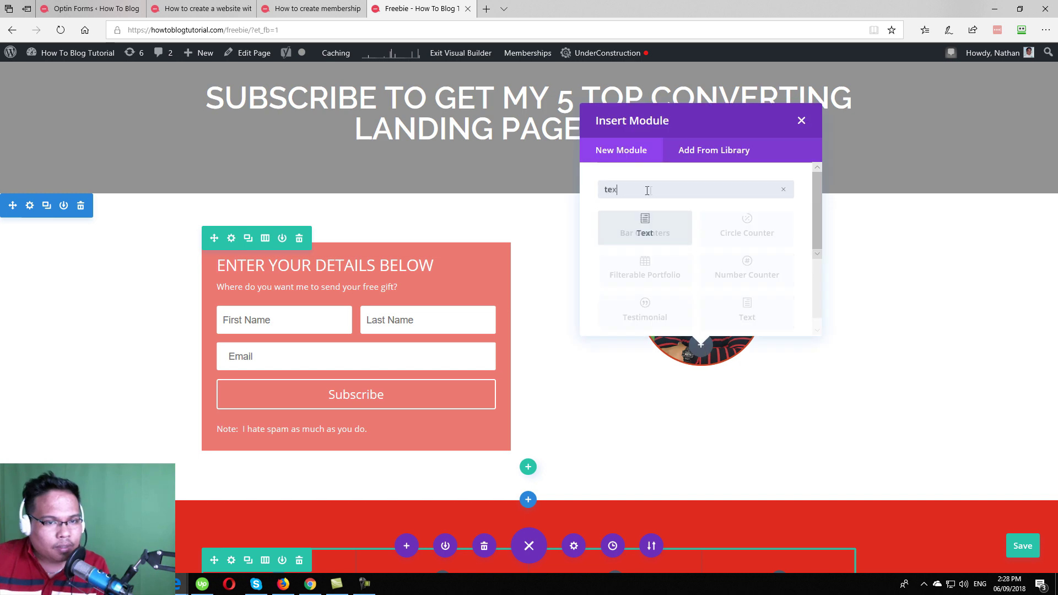
{"action": "left_click", "coordinate": [747, 310]}
{"action": "triple_click", "coordinate": [684, 425]}
{"action": "type", "text": "Please fill up the form to the left to receive my 5 Top Converting Landing Page Design."}
Step: Style the text below the portrait as larger, red and centered with a reduced line height, and save the module
{"action": "left_click", "coordinate": [94, 108]}
{"action": "left_click", "coordinate": [30, 162]}
{"action": "left_click", "coordinate": [30, 390]}
{"action": "scroll", "coordinate": [122, 452], "scroll_direction": "down", "scroll_amount": 5}
{"action": "left_click_drag", "start_coordinate": [54, 290], "coordinate": [22, 291]}
{"action": "left_click_drag", "start_coordinate": [34, 195], "coordinate": [46, 195]}
{"action": "left_click", "coordinate": [92, 456]}
{"action": "left_click", "coordinate": [211, 560]}
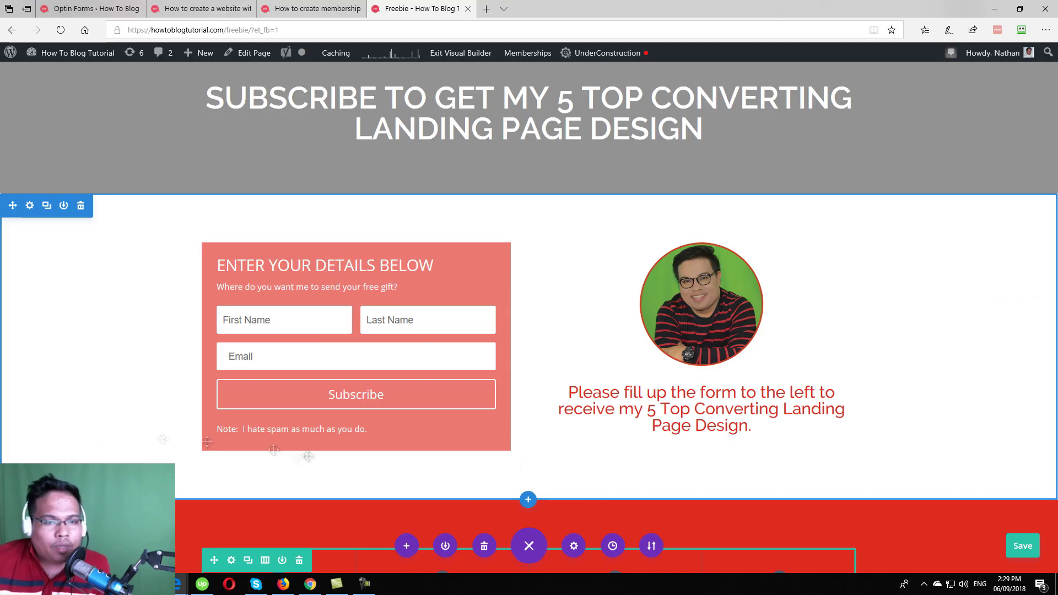
Step: Give the white section a bottom divider in the solid, angular, asymmetric V-shaped style
{"action": "left_click", "coordinate": [30, 206]}
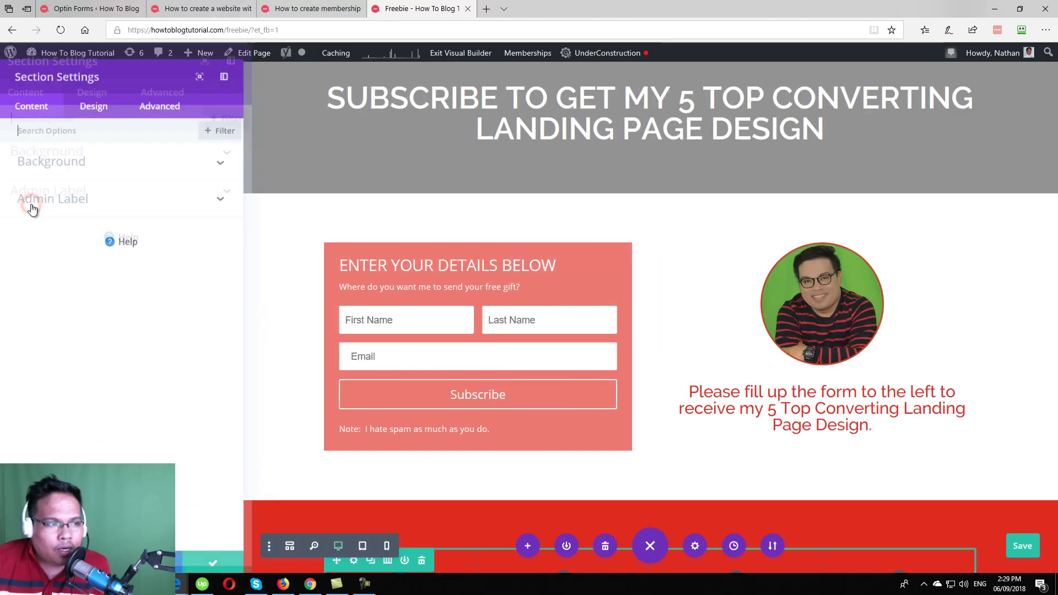
{"action": "left_click", "coordinate": [97, 108]}
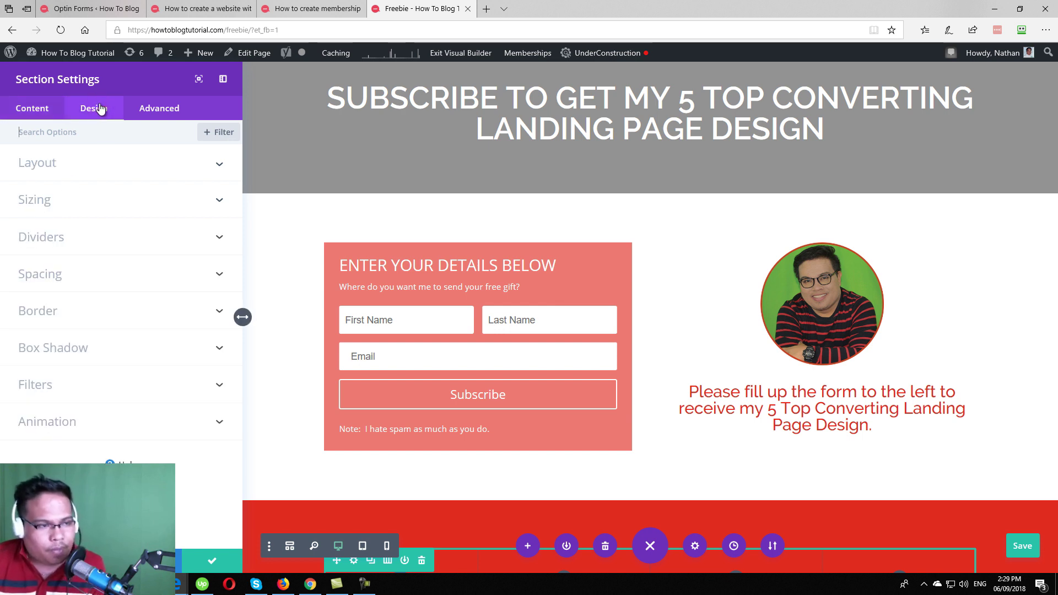
{"action": "left_click", "coordinate": [217, 241]}
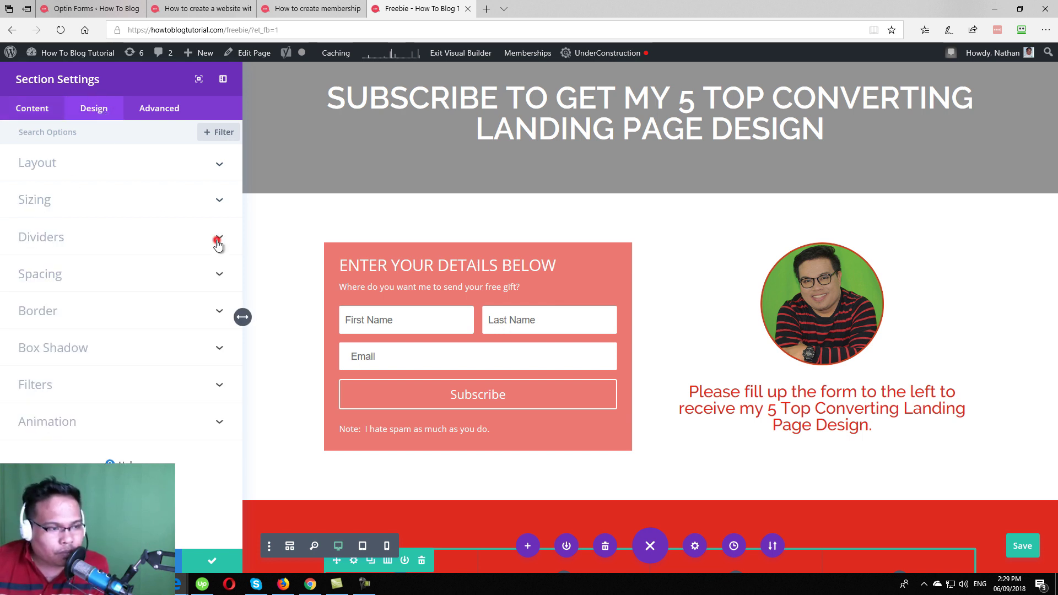
{"action": "scroll", "coordinate": [213, 242], "scroll_direction": "up", "scroll_amount": 2}
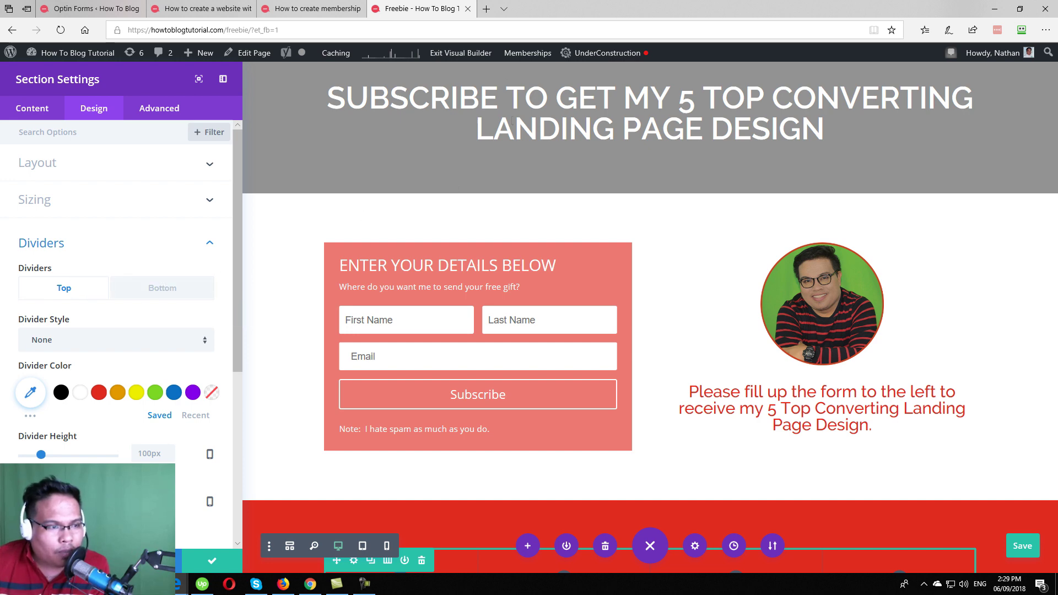
{"action": "left_click", "coordinate": [171, 295]}
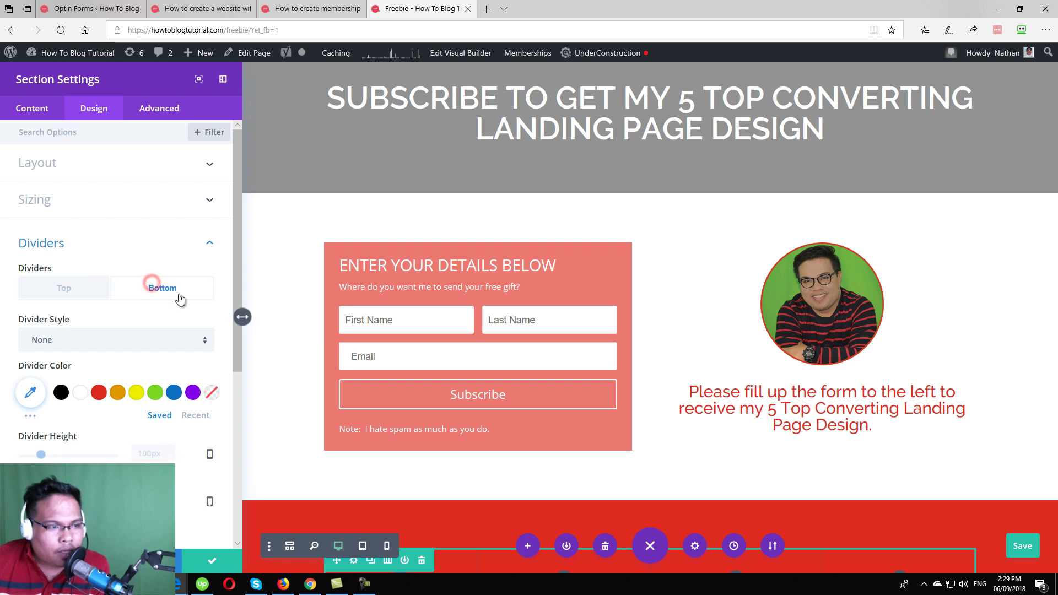
{"action": "left_click", "coordinate": [181, 342]}
{"action": "scroll", "coordinate": [179, 346], "scroll_direction": "down", "scroll_amount": 5}
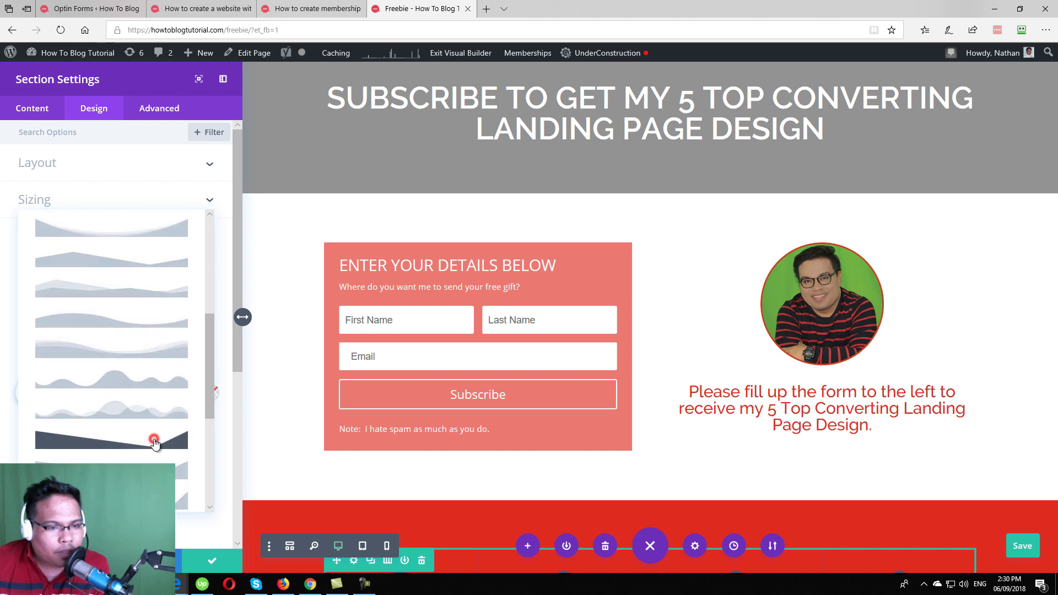
{"action": "left_click", "coordinate": [154, 441]}
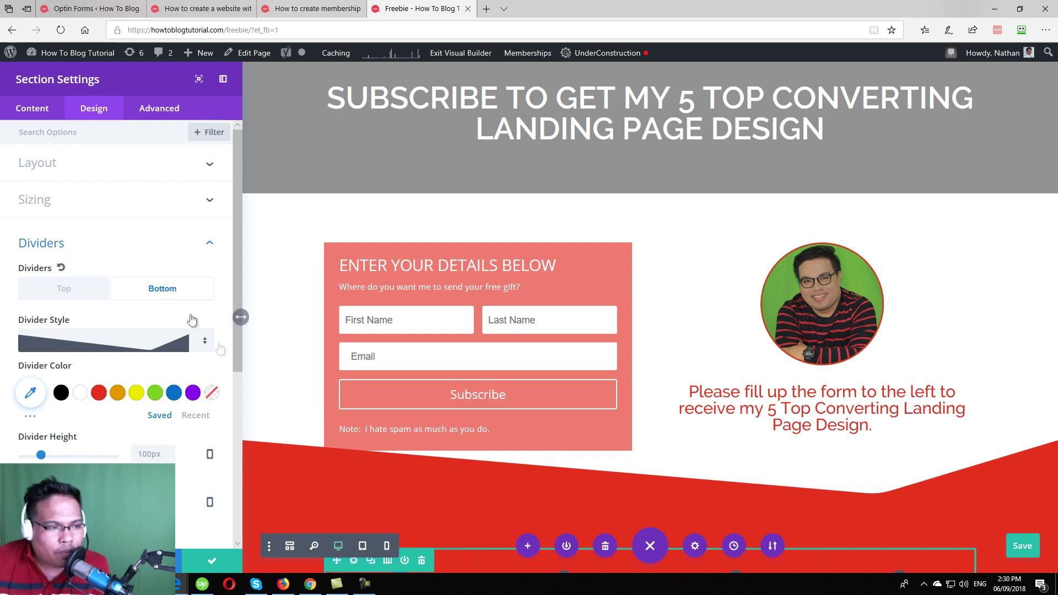
{"action": "left_click", "coordinate": [65, 290]}
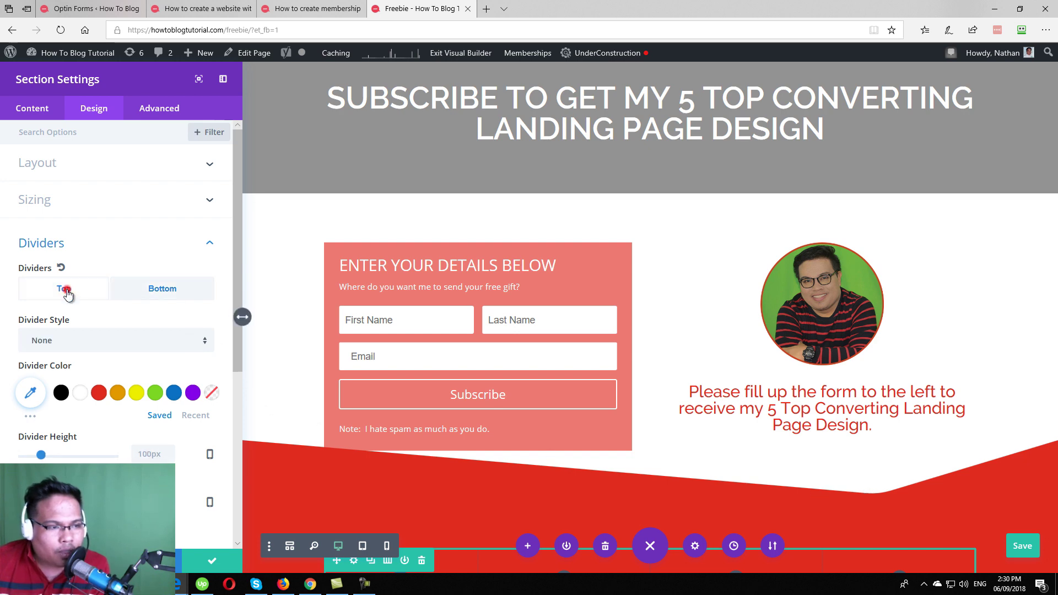
{"action": "left_click", "coordinate": [168, 296]}
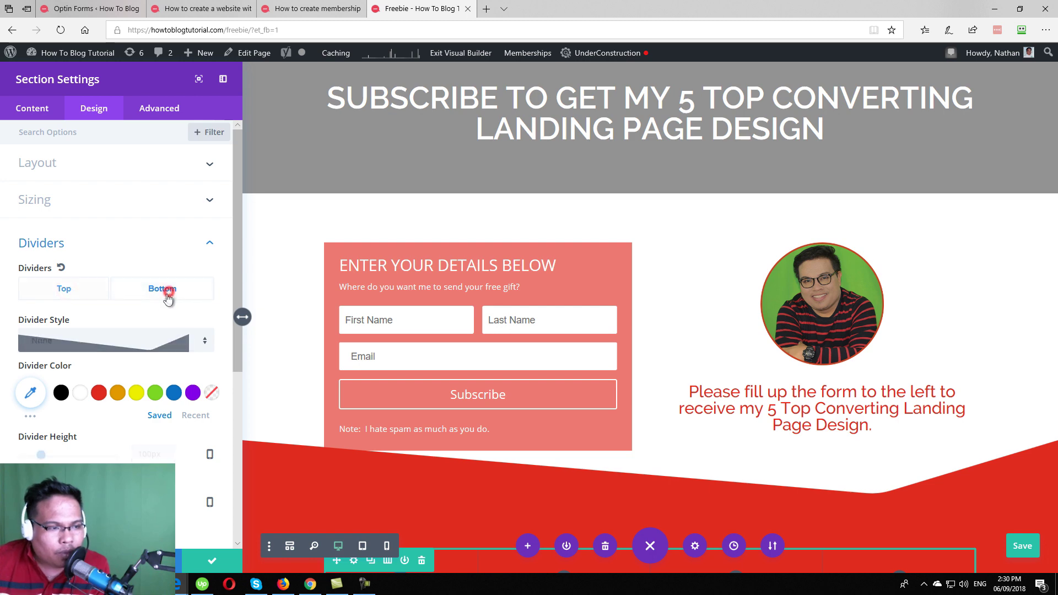
Step: Change the bottom divider of the opt-in form section to the layered, translucent wave style
{"action": "left_click", "coordinate": [147, 349]}
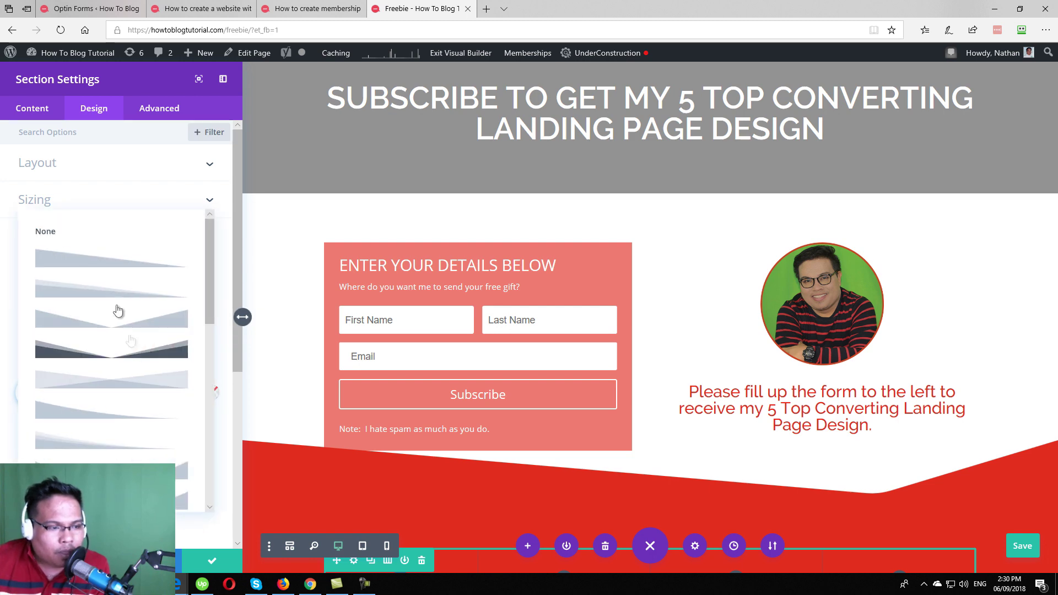
{"action": "scroll", "coordinate": [146, 384], "scroll_direction": "down", "scroll_amount": 3}
{"action": "scroll", "coordinate": [146, 390], "scroll_direction": "down", "scroll_amount": 5}
{"action": "left_click", "coordinate": [134, 420]}
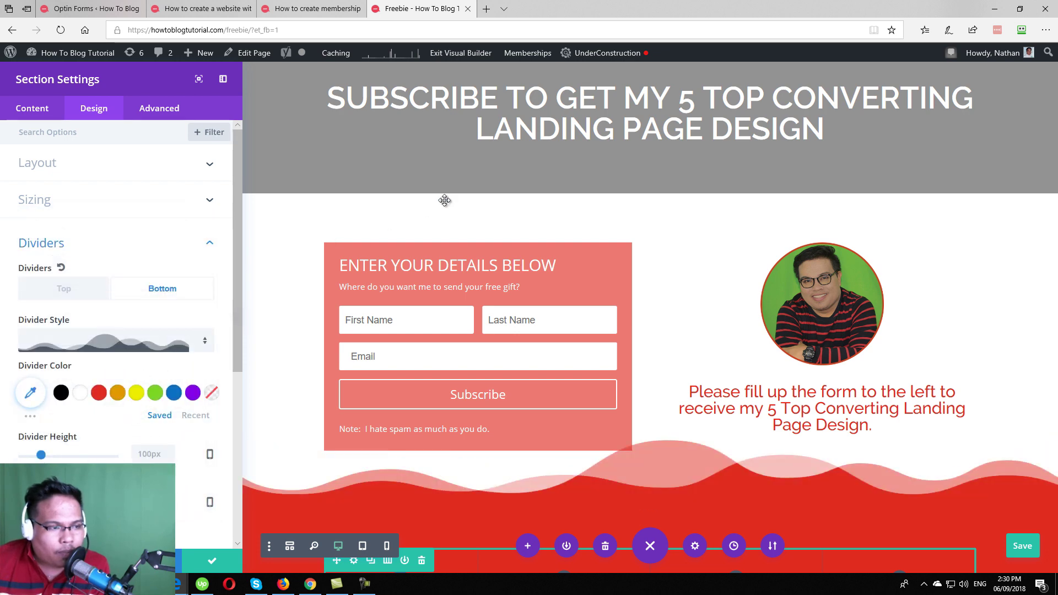
Step: Give the form section a two-layer V-shaped top divider with a height of 56px, apply the settings and save the page
{"action": "left_click", "coordinate": [64, 291]}
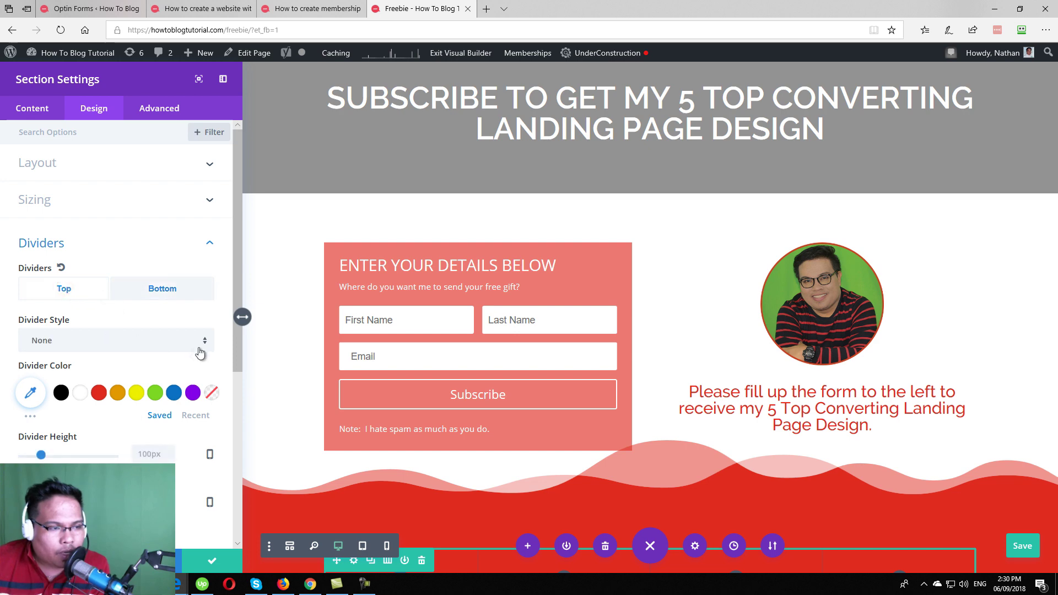
{"action": "left_click", "coordinate": [170, 346]}
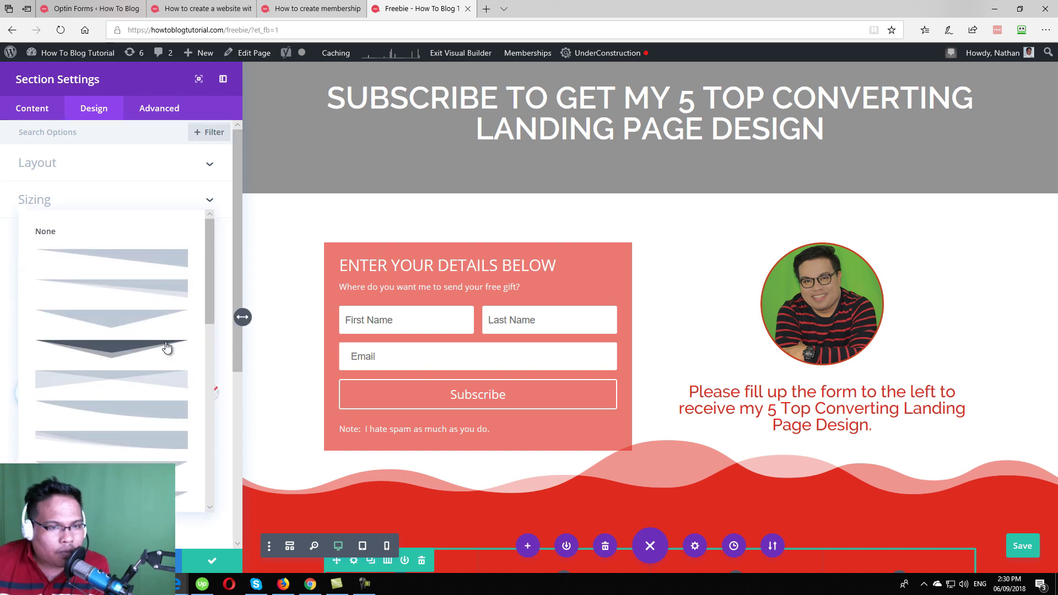
{"action": "left_click", "coordinate": [130, 348]}
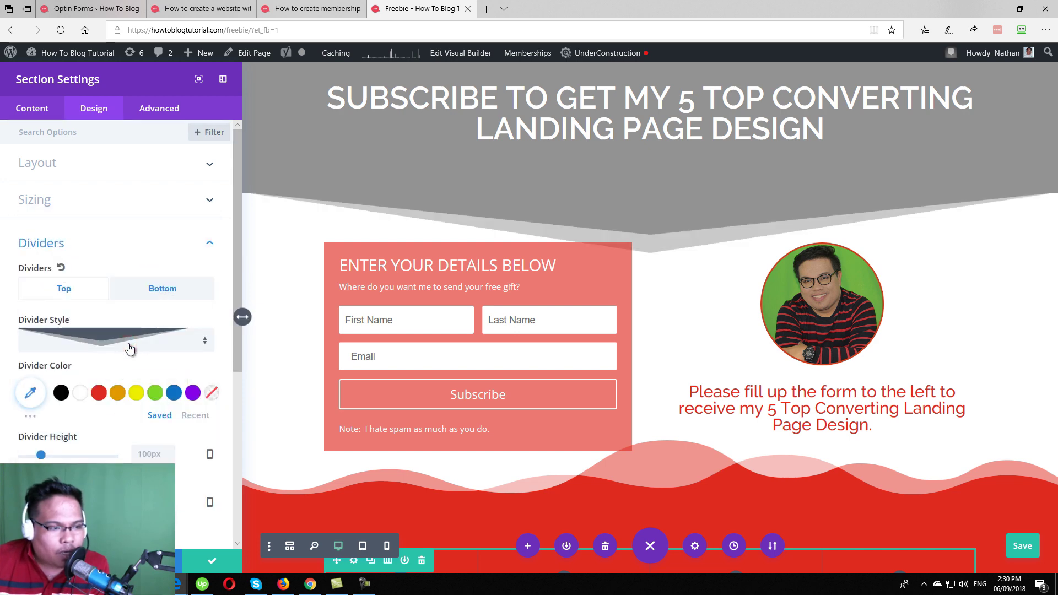
{"action": "left_click_drag", "start_coordinate": [40, 455], "coordinate": [34, 457]}
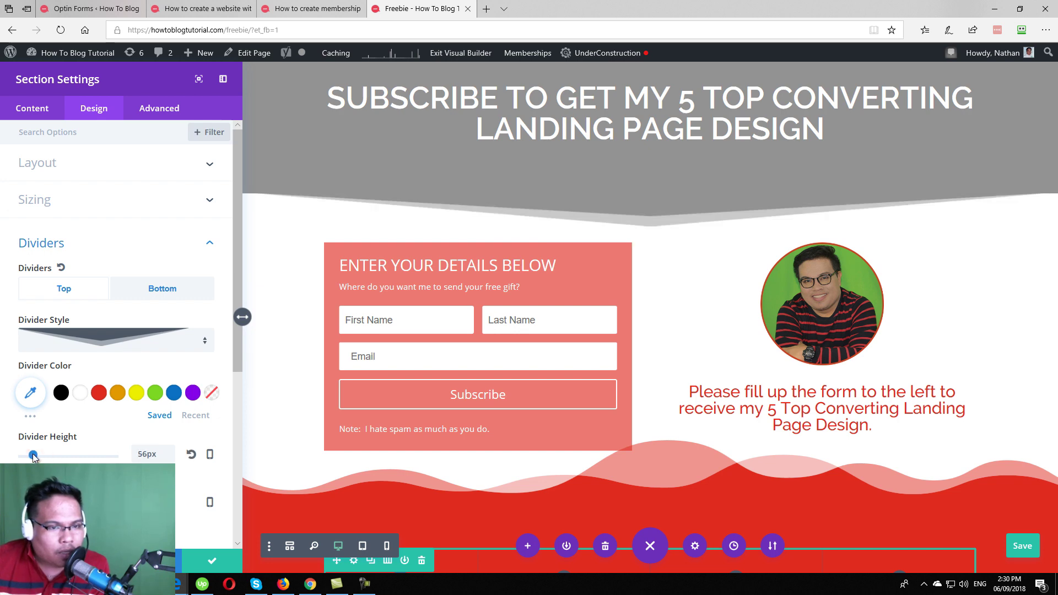
{"action": "scroll", "coordinate": [61, 432], "scroll_direction": "down", "scroll_amount": 3}
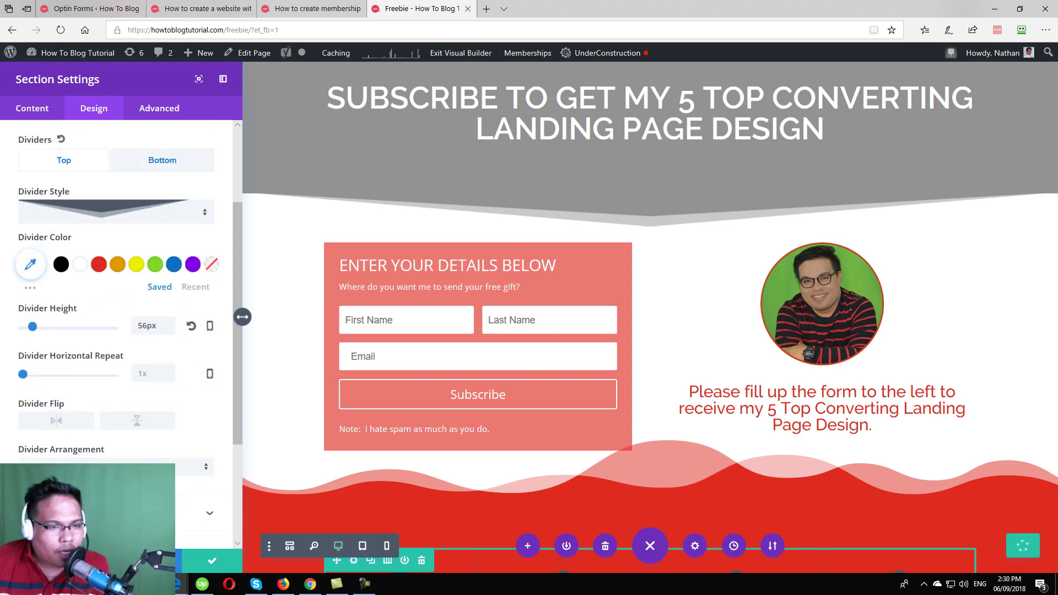
{"action": "left_click", "coordinate": [215, 560]}
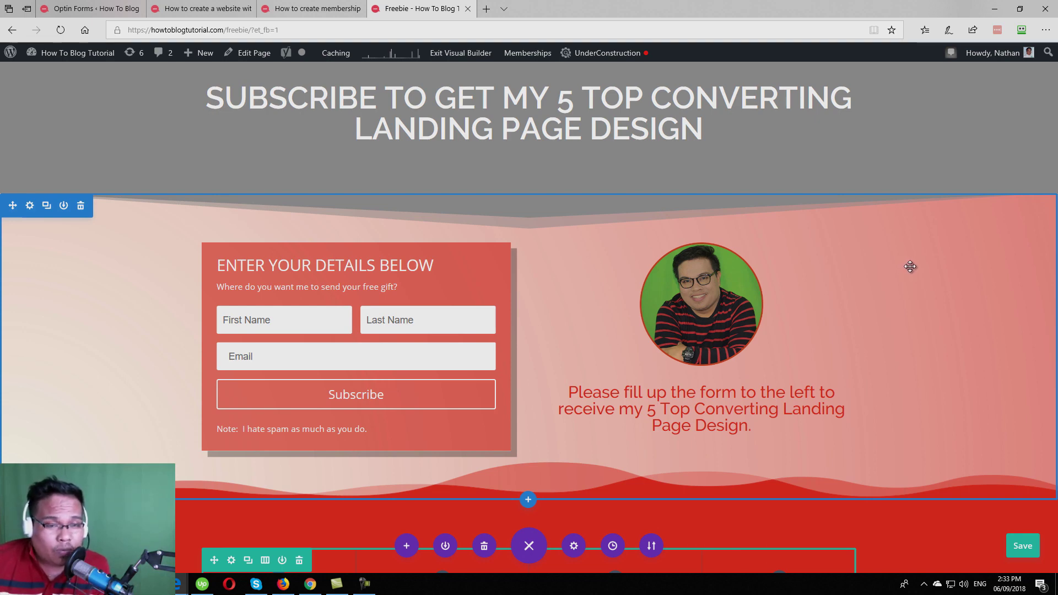
{"action": "left_click", "coordinate": [1024, 546]}
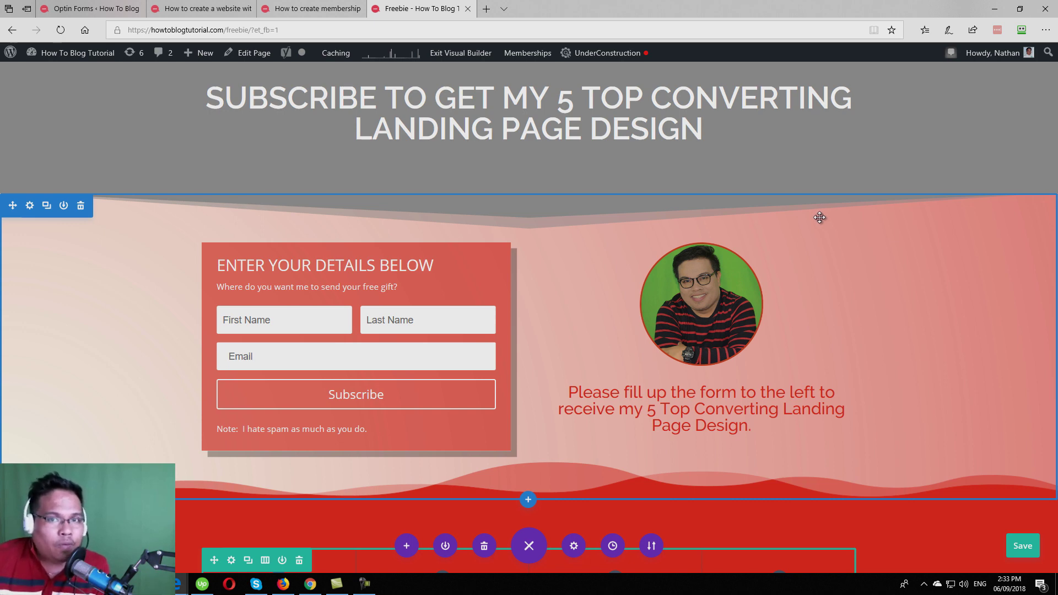
{"action": "key", "text": "ctrl+s"}
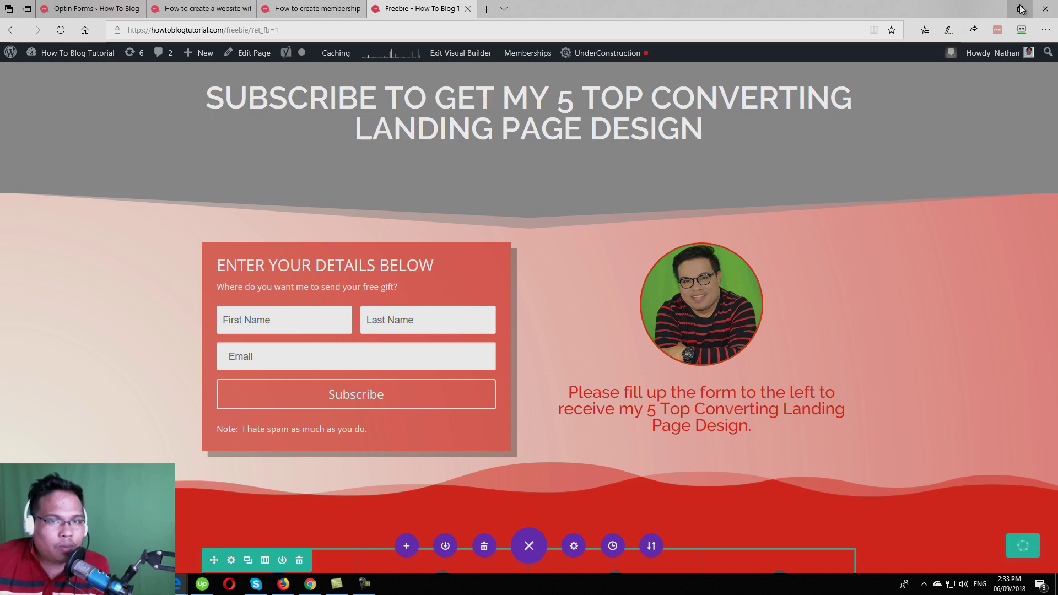
Step: Check the page's responsive layout in a reduced browser window and in the phone, tablet and desktop previews
{"action": "left_click", "coordinate": [1020, 9]}
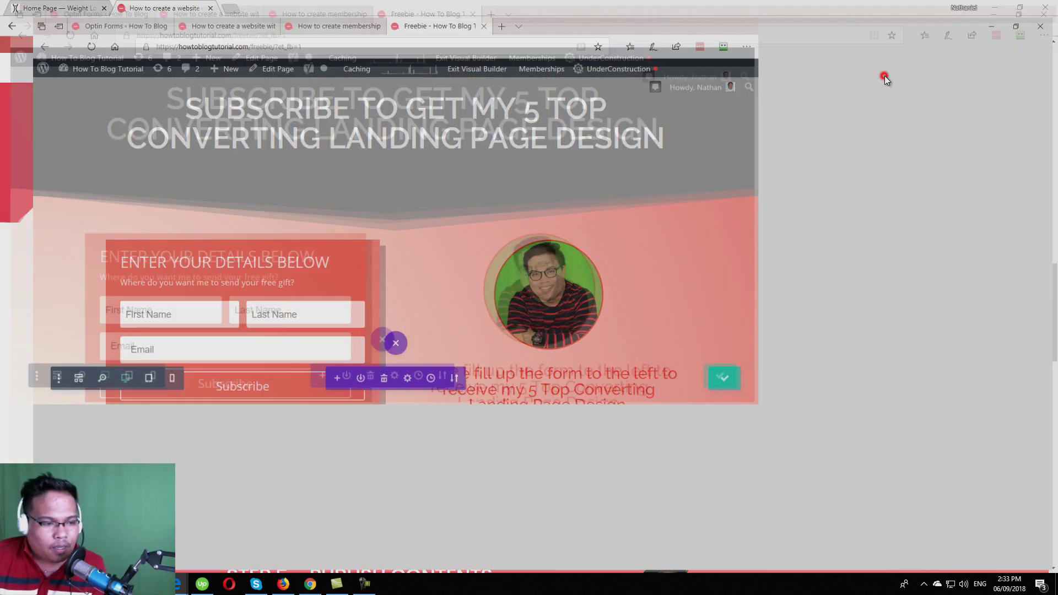
{"action": "key", "text": "super+Up"}
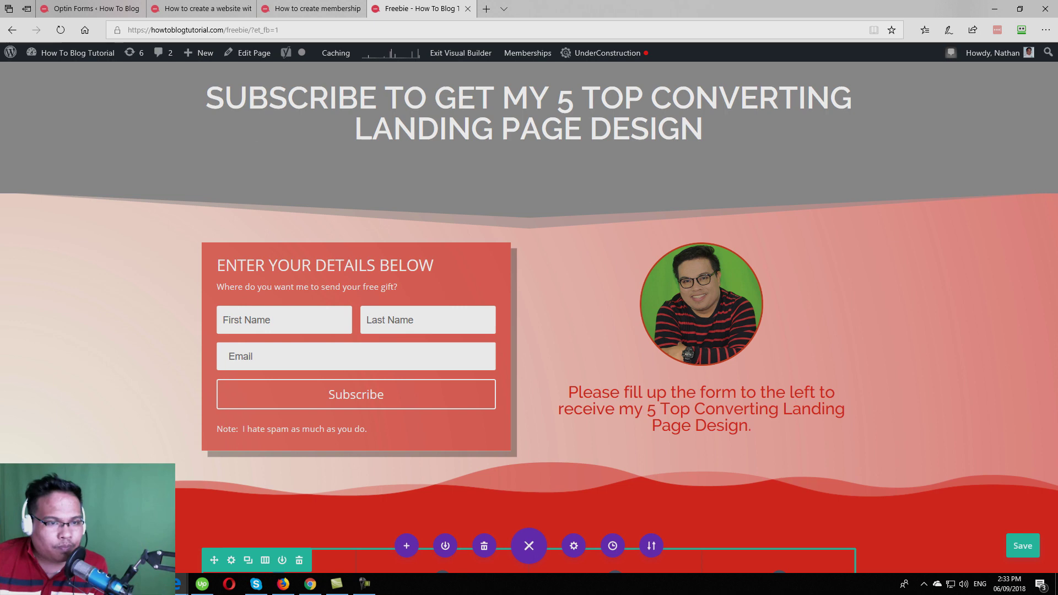
{"action": "key", "text": "ctrl+shift+p"}
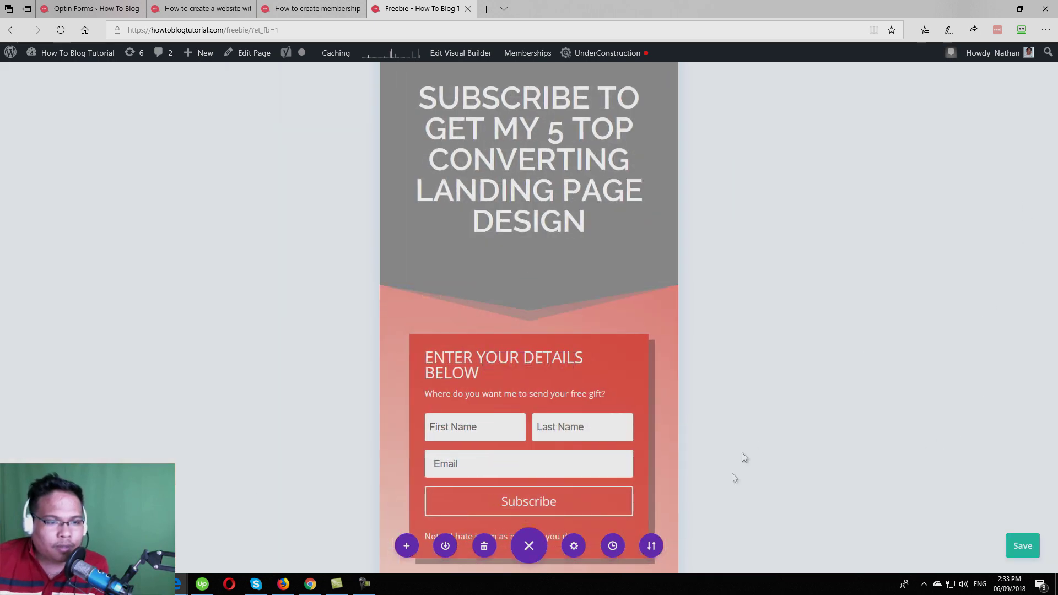
{"action": "left_click", "coordinate": [784, 316]}
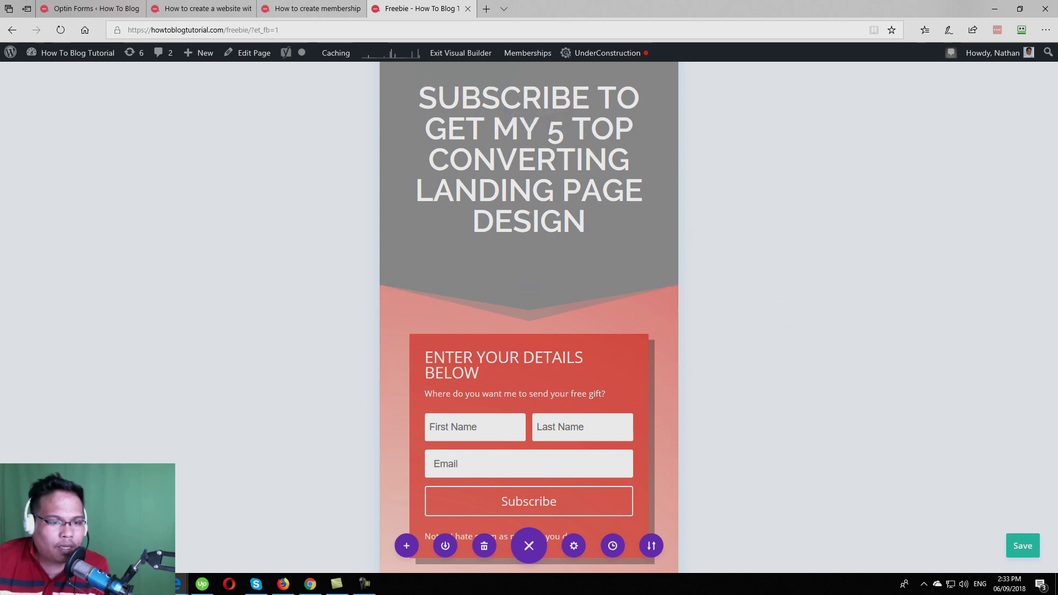
{"action": "key", "text": "ctrl+shift+t"}
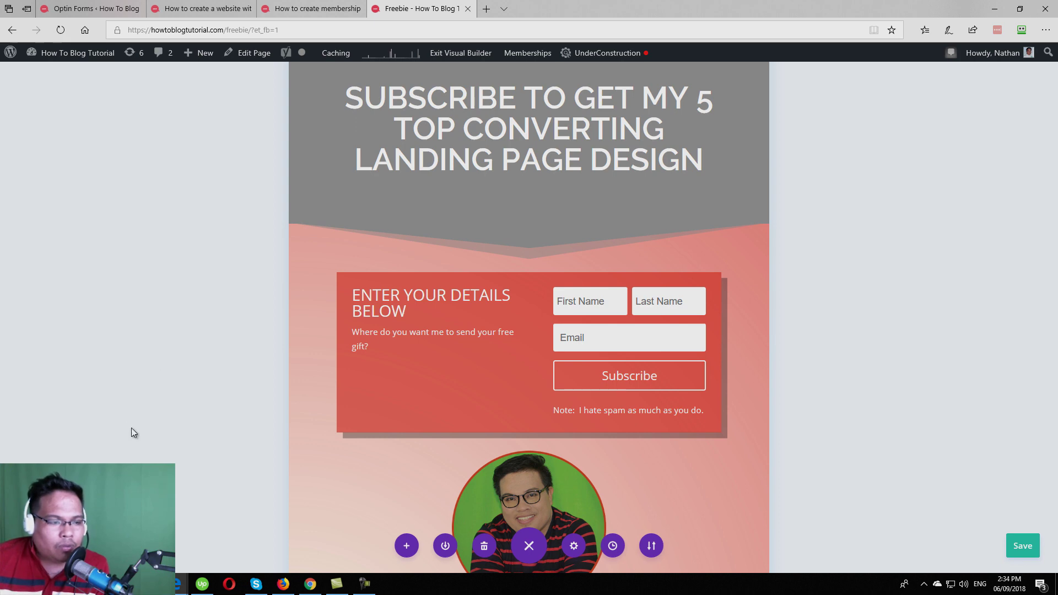
{"action": "key", "text": "ctrl+shift+d"}
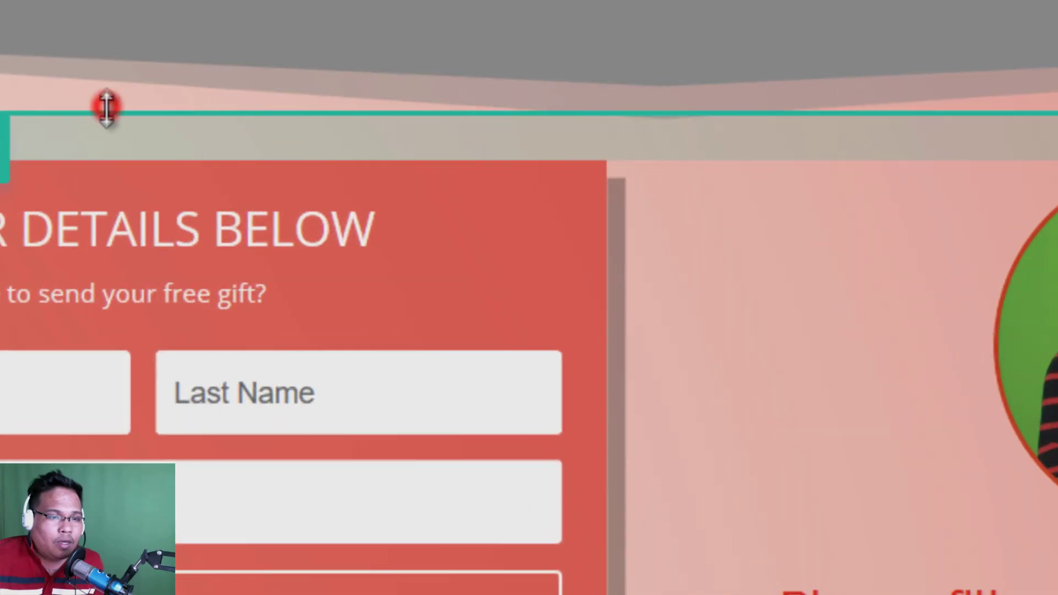
Step: Increase the top padding of the row holding the form and portrait slightly, and save the page
{"action": "left_click_drag", "start_coordinate": [345, 229], "coordinate": [344, 226]}
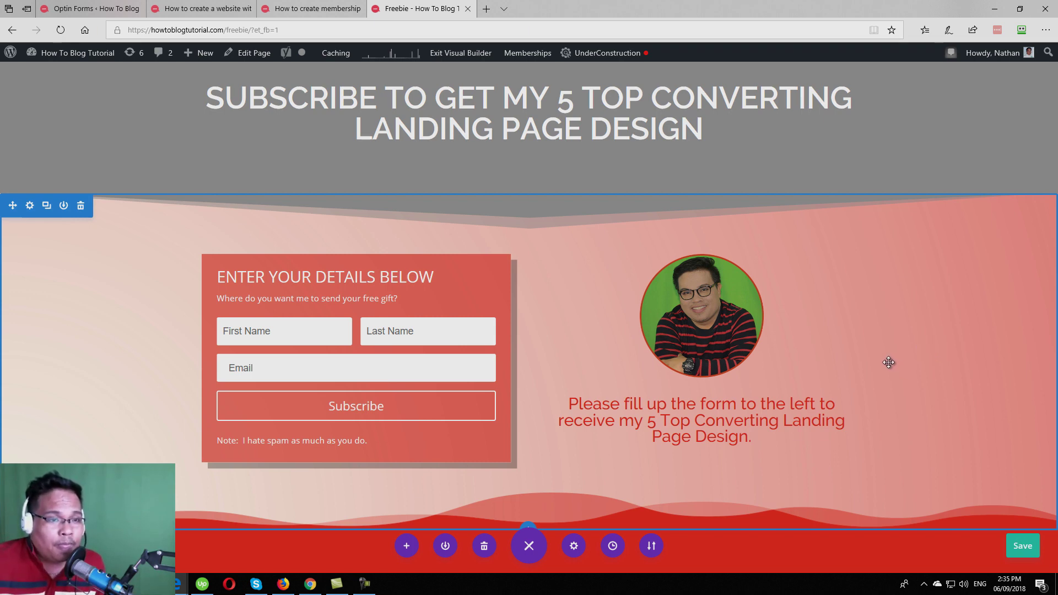
{"action": "key", "text": "ctrl+s"}
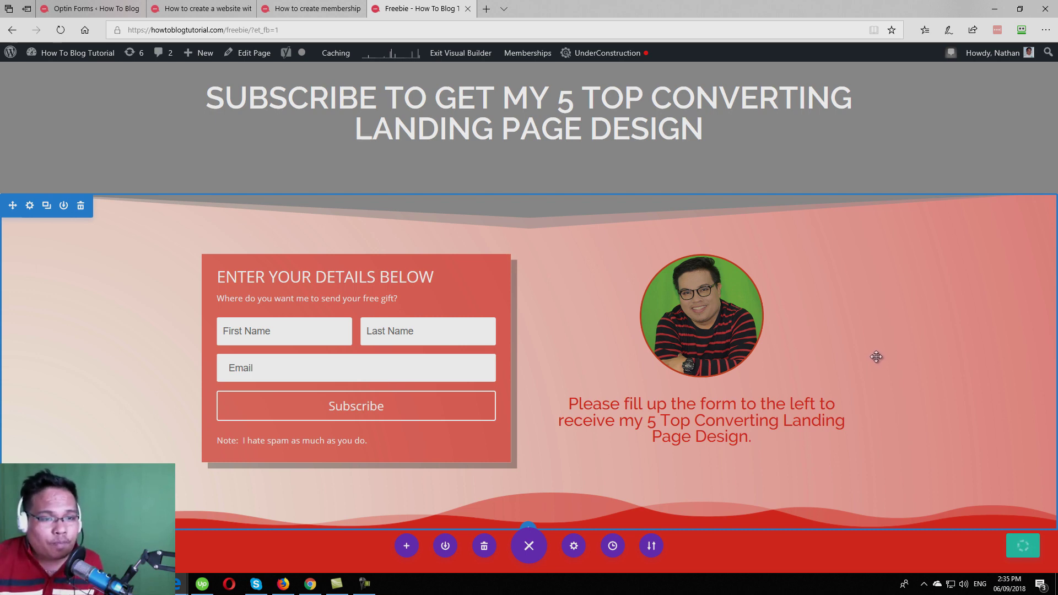